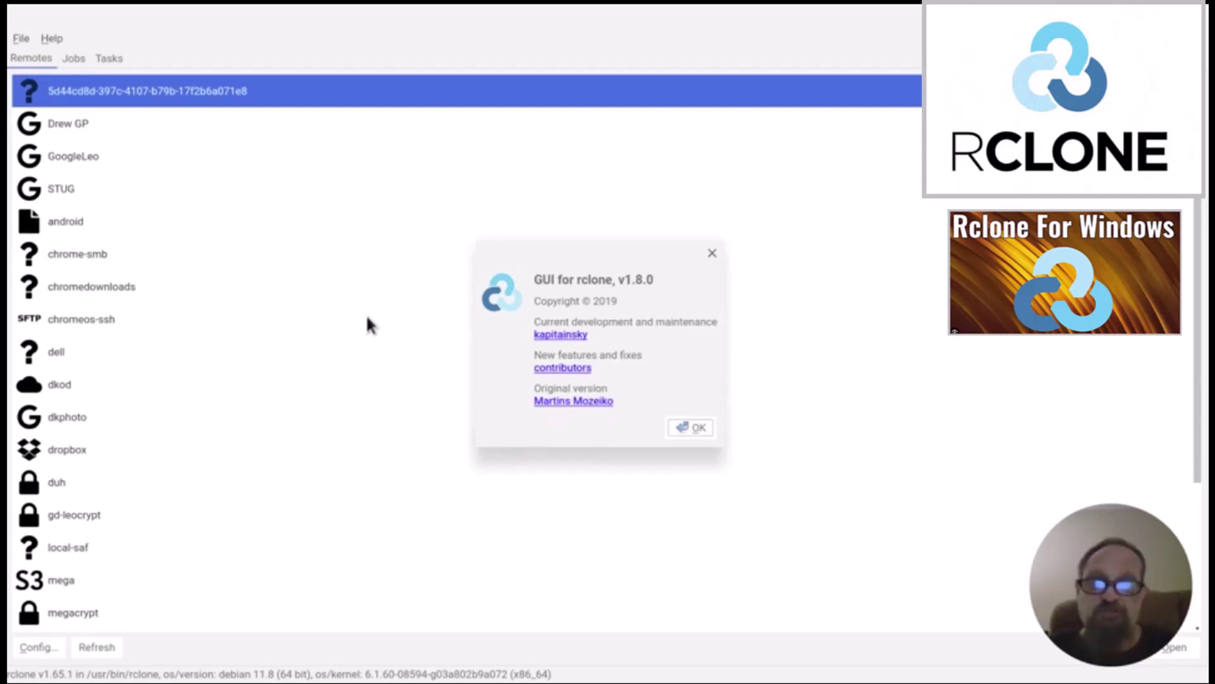
- Dismiss the About box and open the dkphoto Google Photos remote in its own tab
left_click(684, 427)
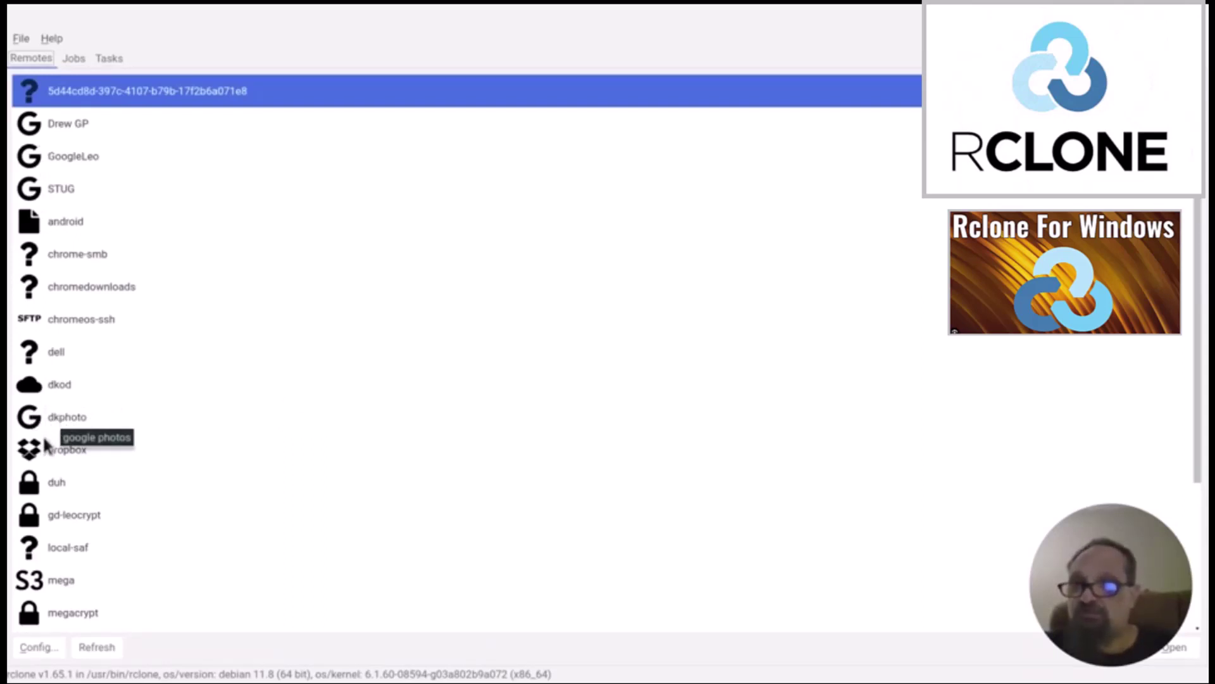
left_click(30, 420)
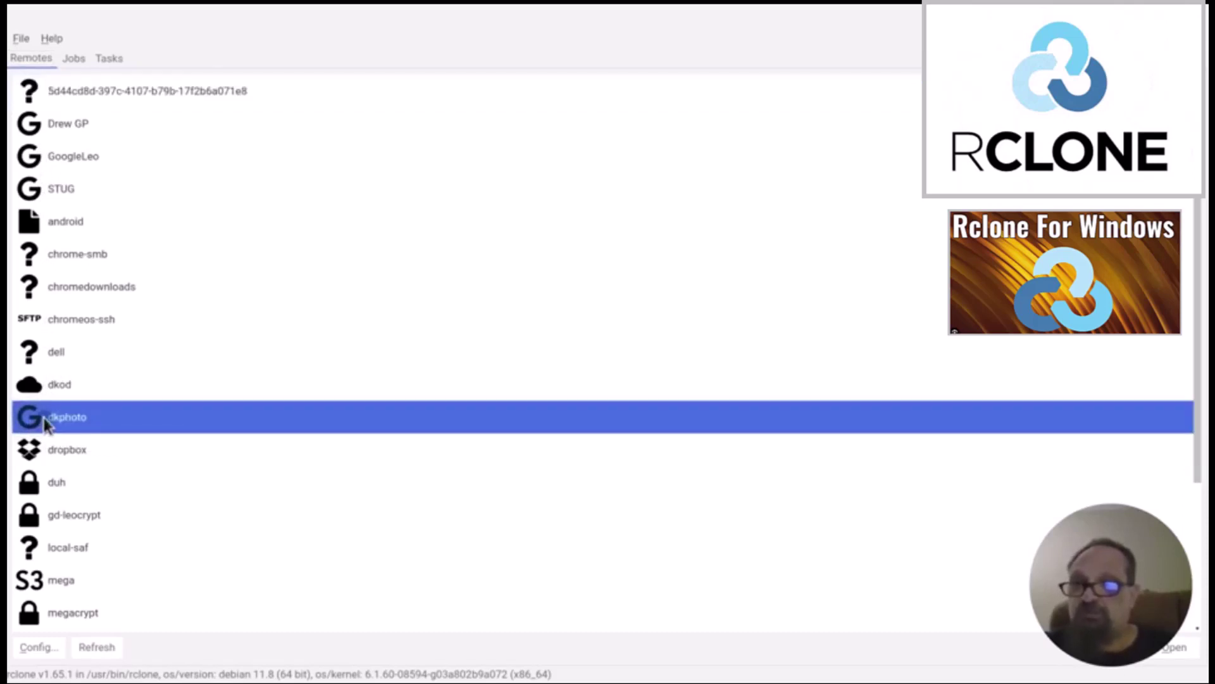
double_click(46, 423)
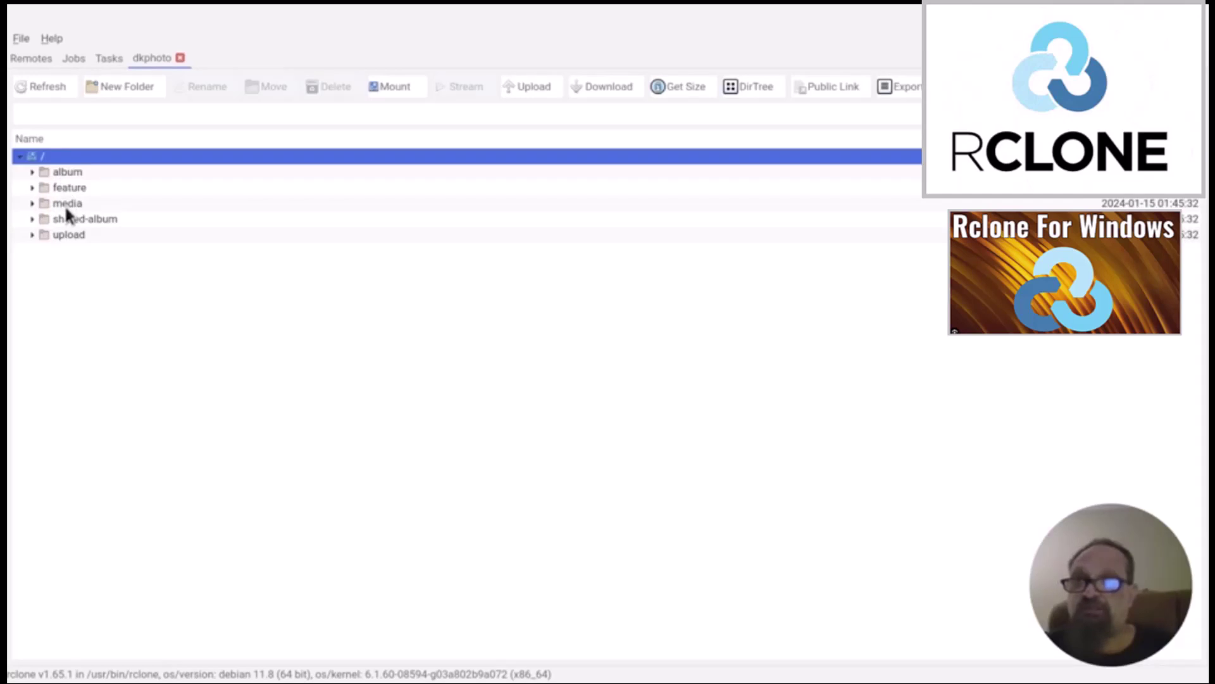
- Expand dkphoto's album folder, scroll through the albums, and select Abby
left_click(32, 173)
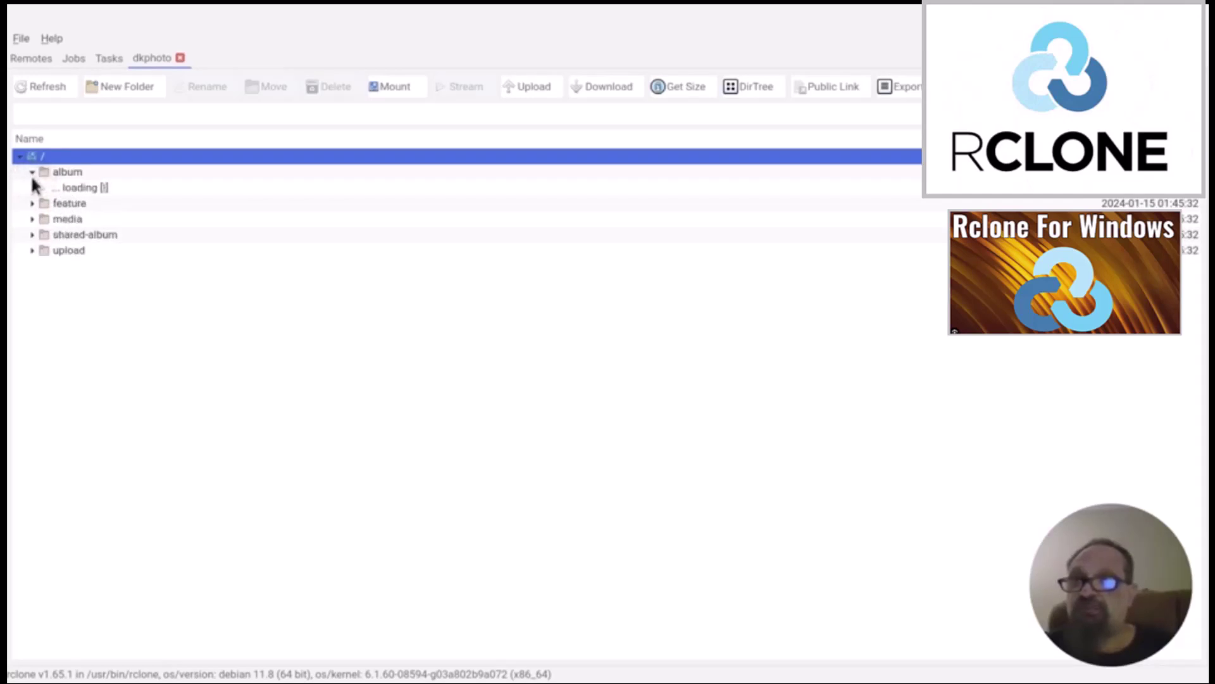
scroll(105, 304, "down", 2)
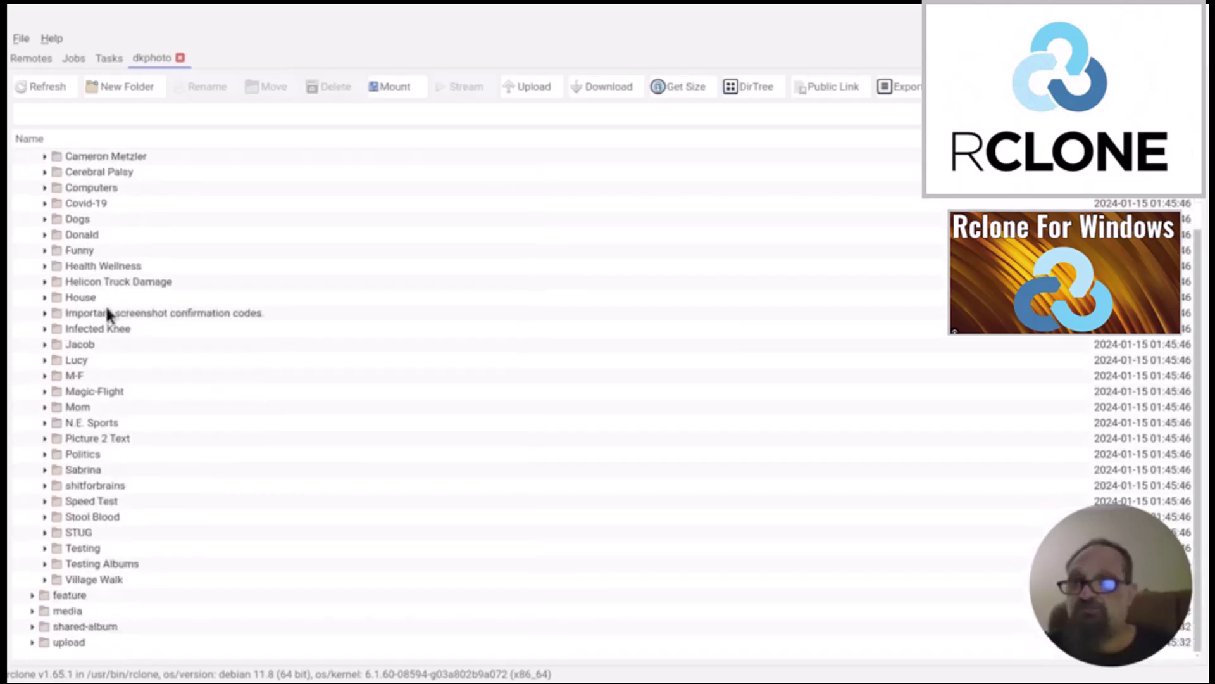
scroll(105, 305, "up", 1)
scroll(106, 305, "up", 2)
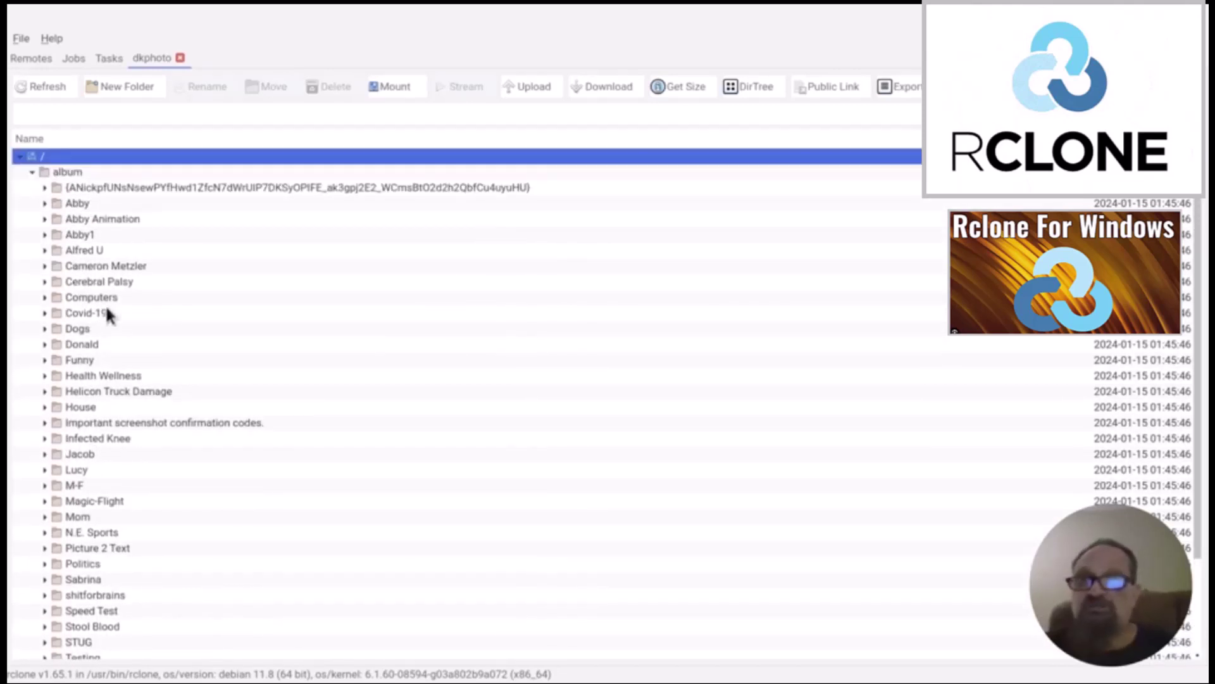
left_click(73, 206)
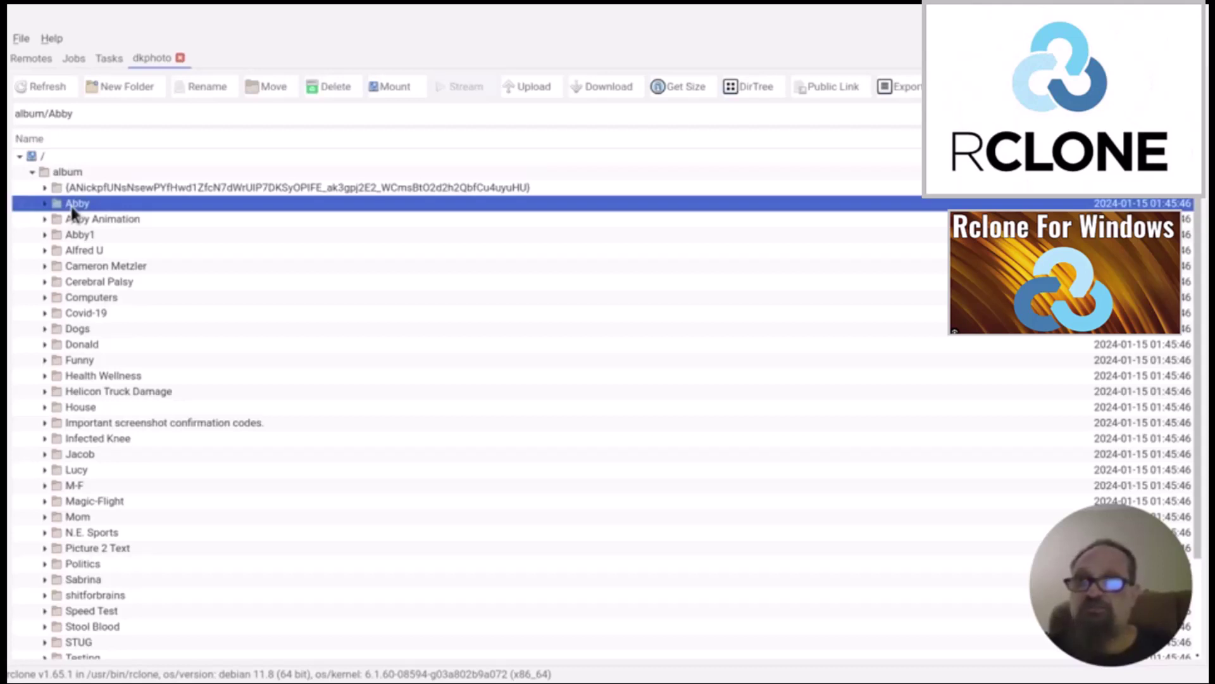
left_click(609, 86)
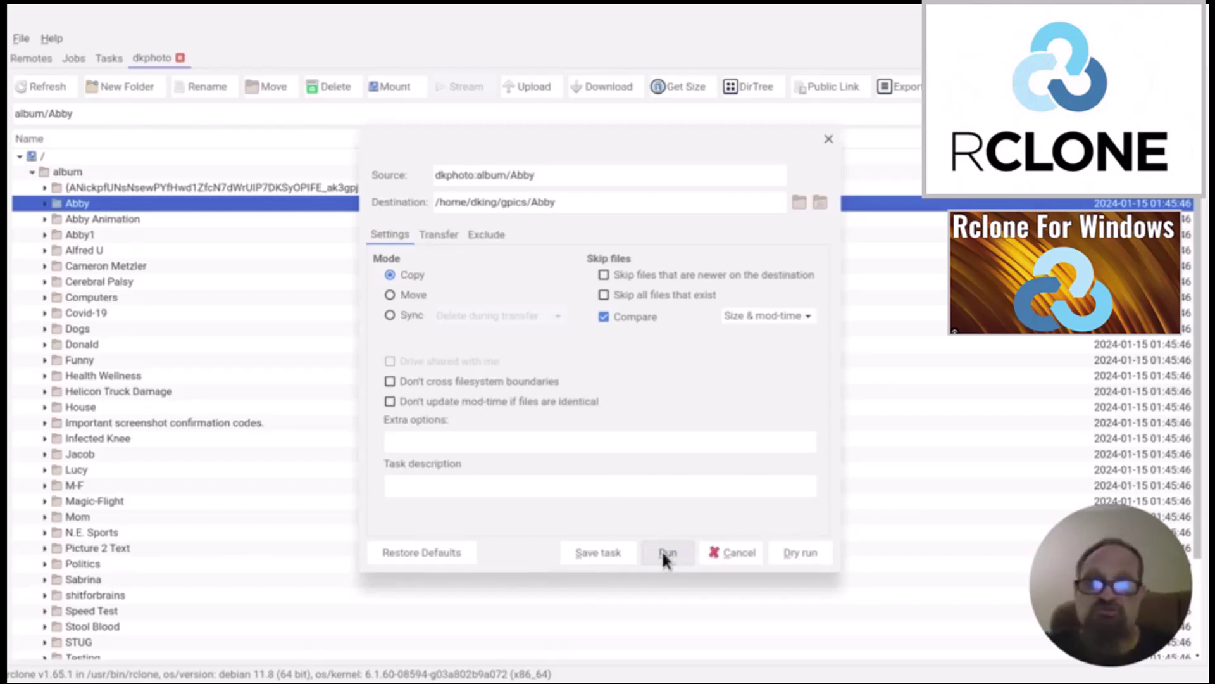
left_click(715, 552)
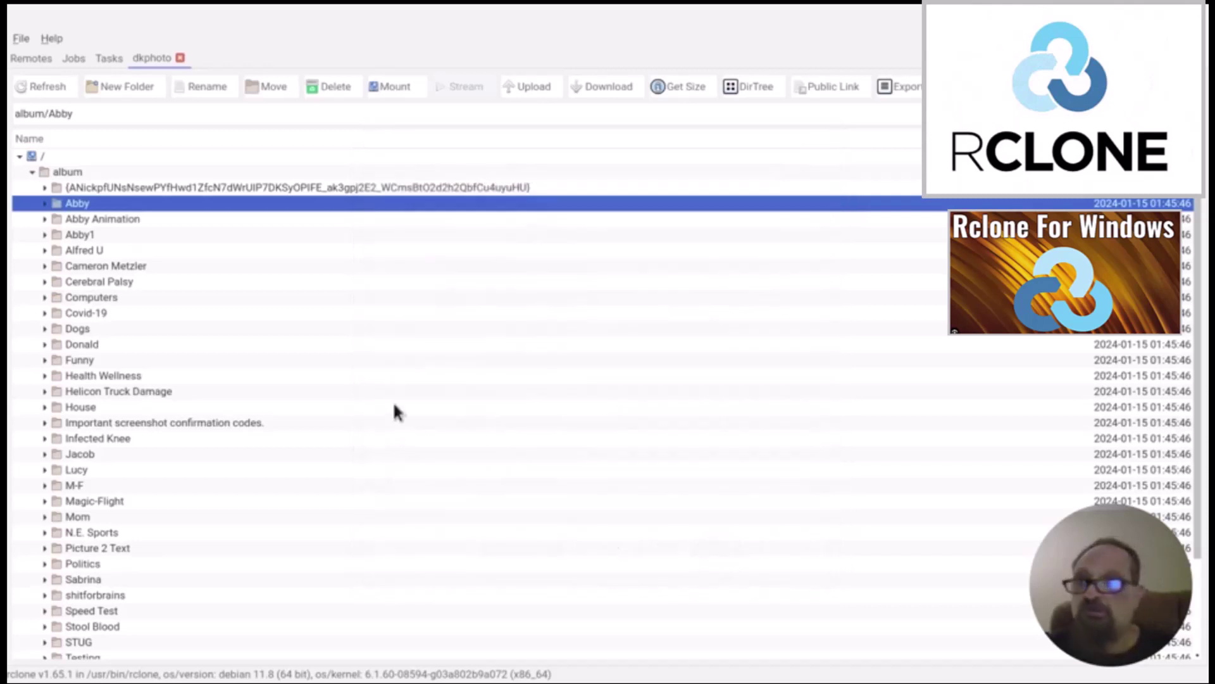
- Collapse album, expand media to show all, by-day, by-month and by-year, and select all
left_click(32, 172)
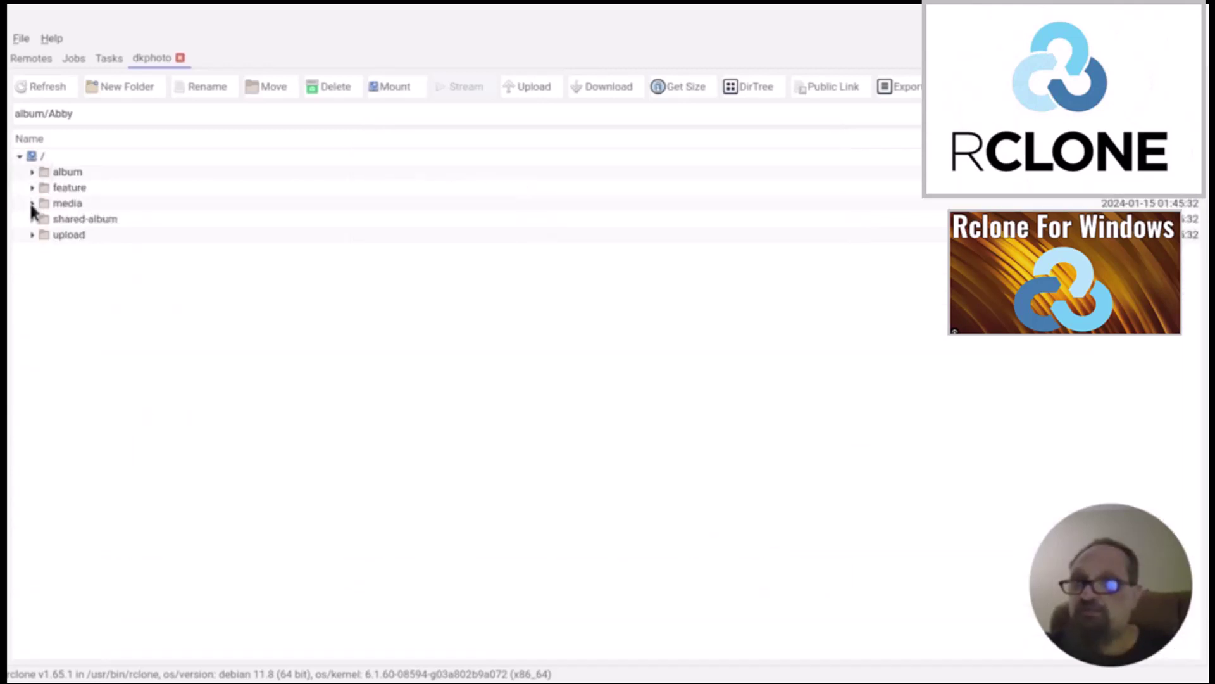
left_click(32, 204)
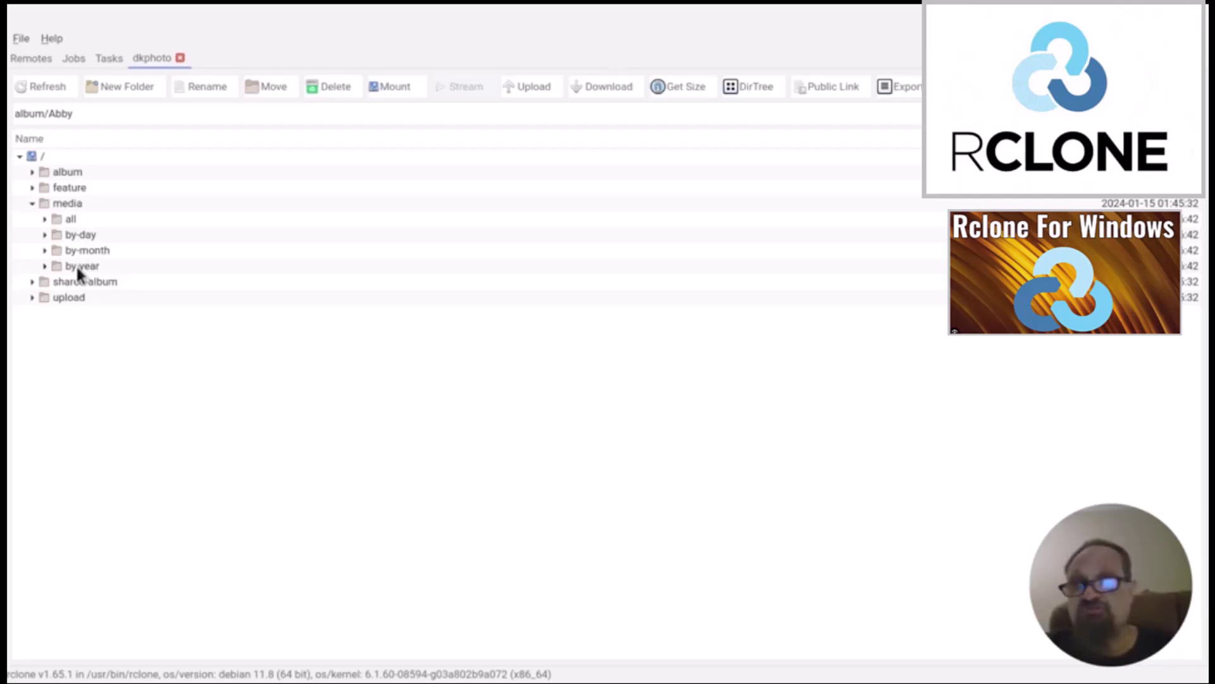
left_click(63, 218)
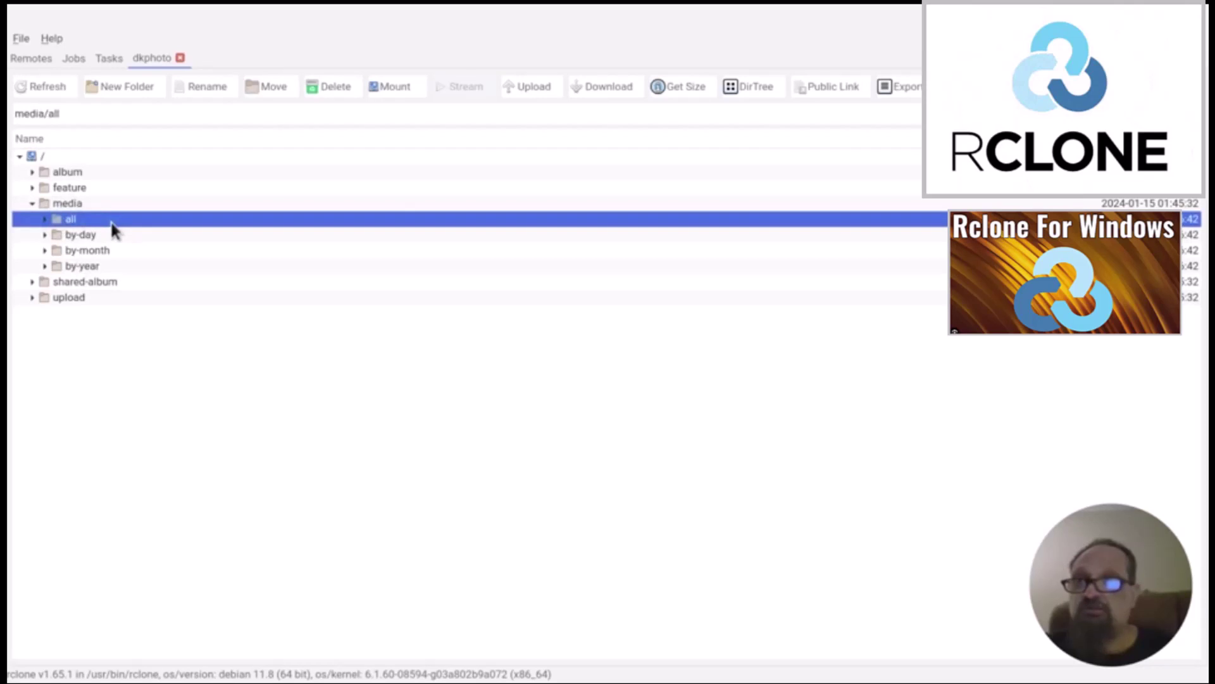
left_click(587, 89)
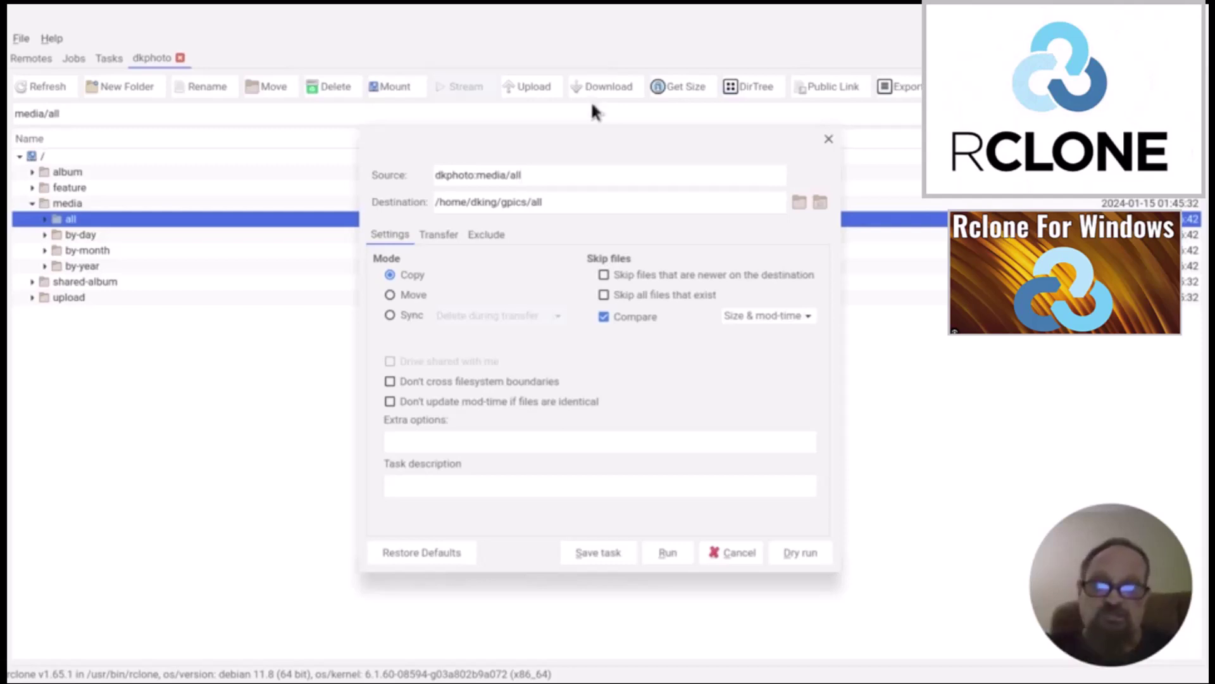
left_click(727, 555)
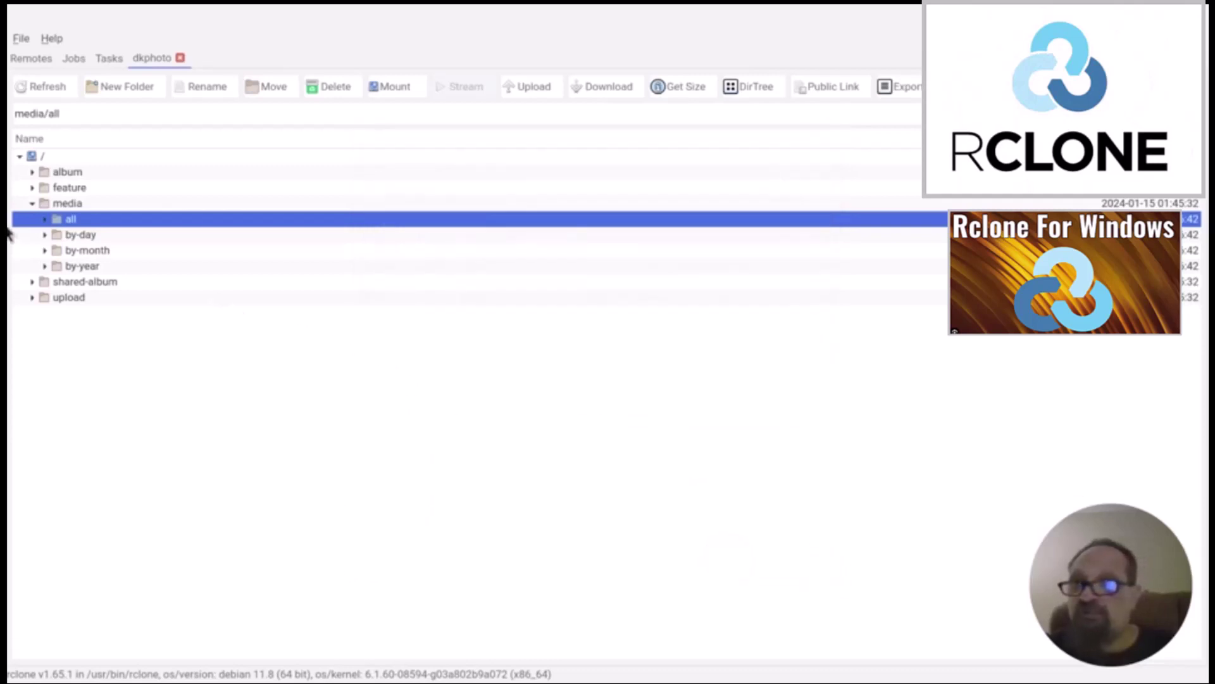
- Browse by-day's years 2000–2021 and 2021's daily folders, then collapse by-day again
left_click(44, 234)
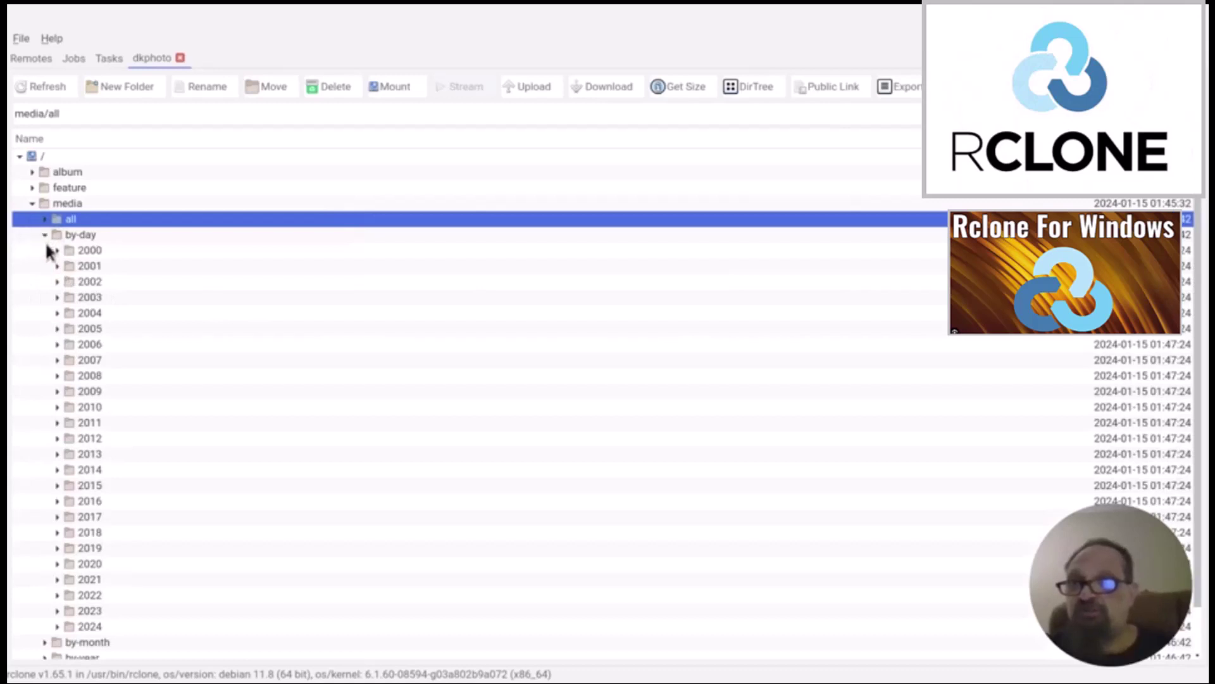
scroll(95, 342, "down", 1)
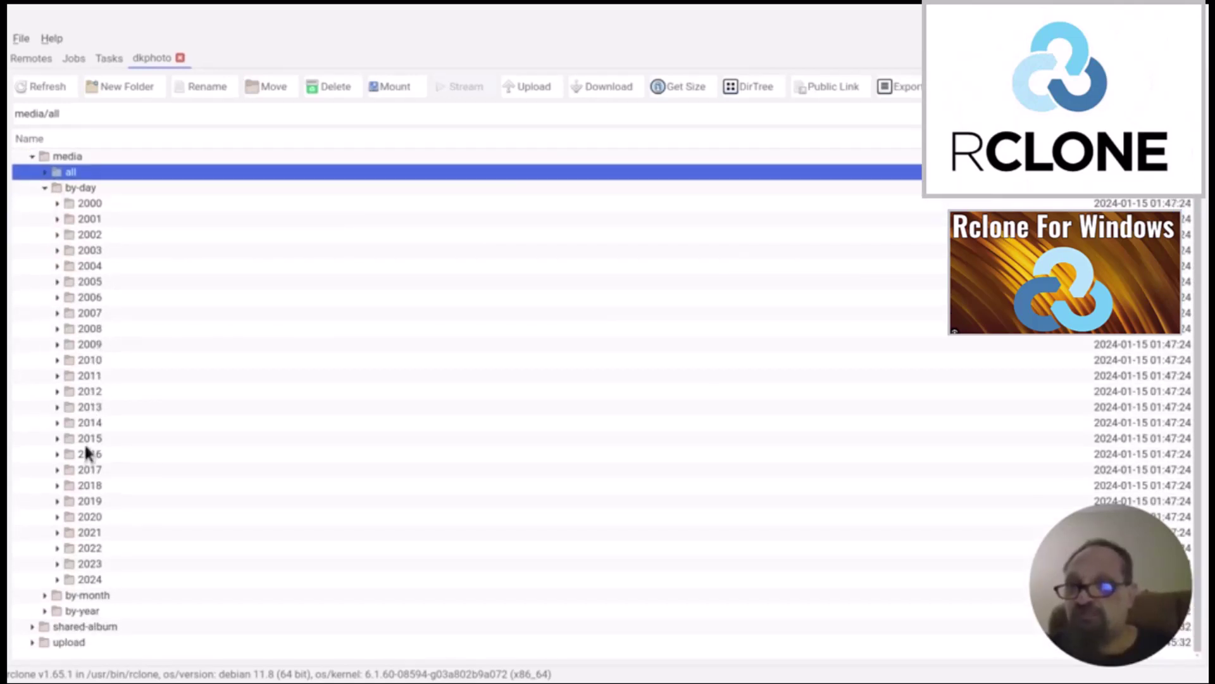
left_click(57, 532)
scroll(56, 537, "down", 6)
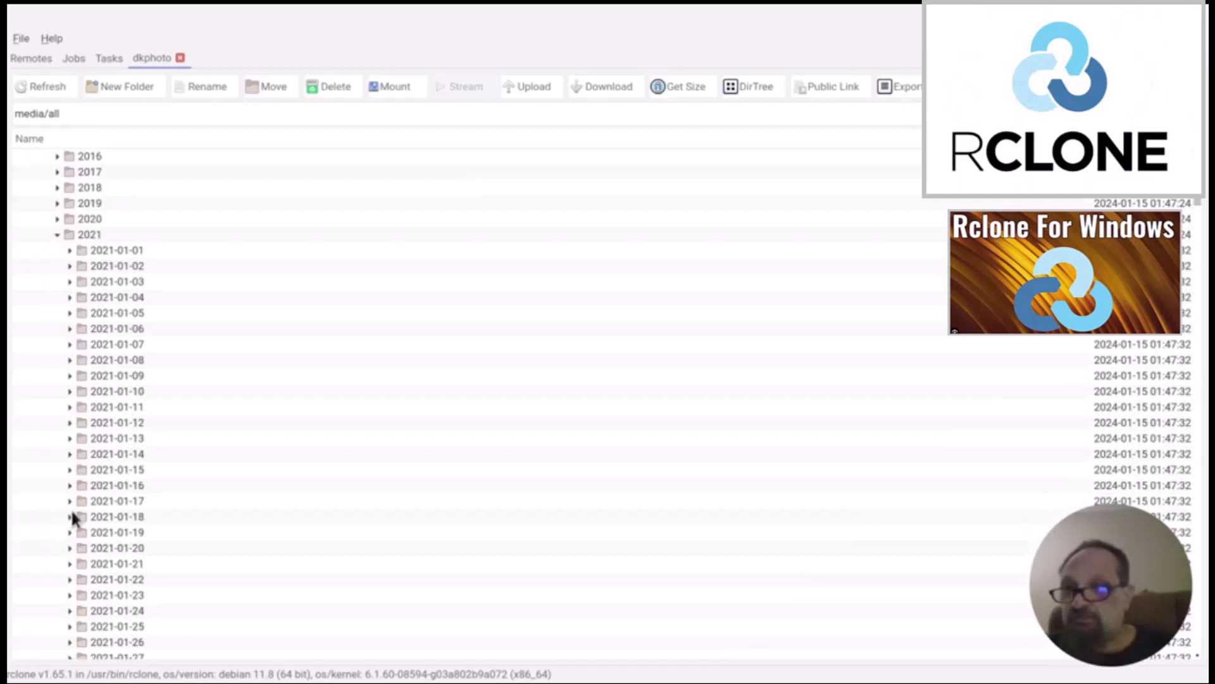
scroll(71, 517, "down", 8)
scroll(72, 518, "down", 18)
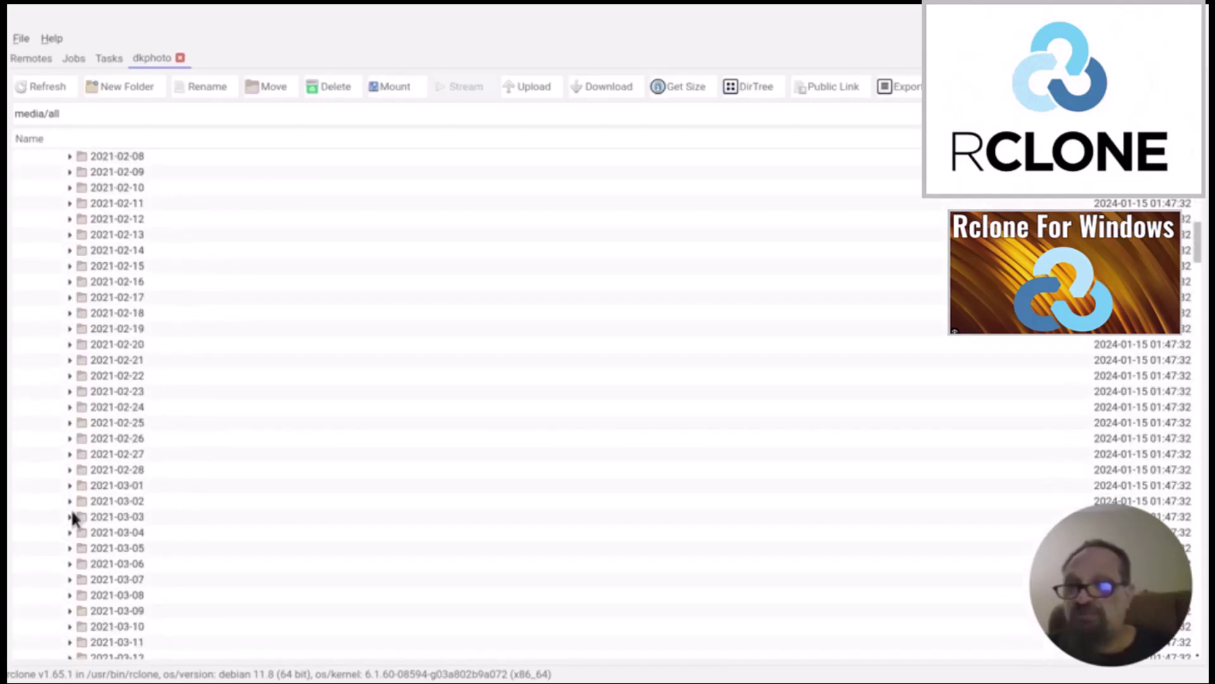
scroll(71, 515, "down", 20)
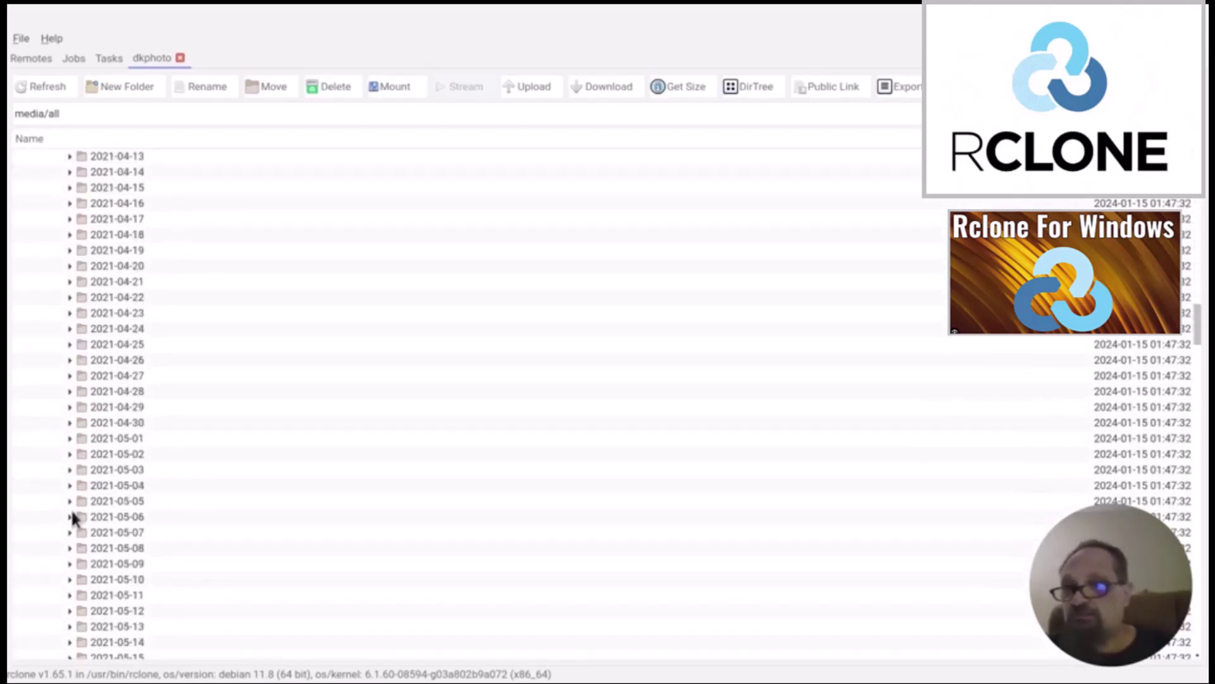
scroll(72, 516, "down", 20)
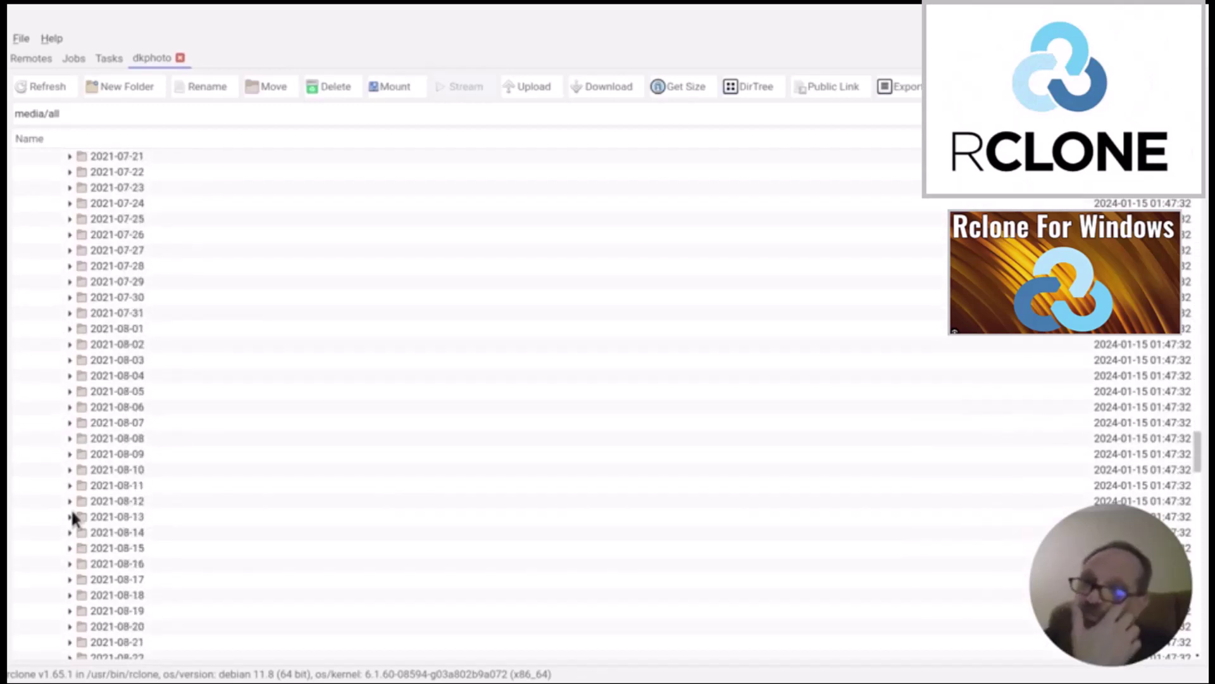
scroll(81, 470, "down", 6)
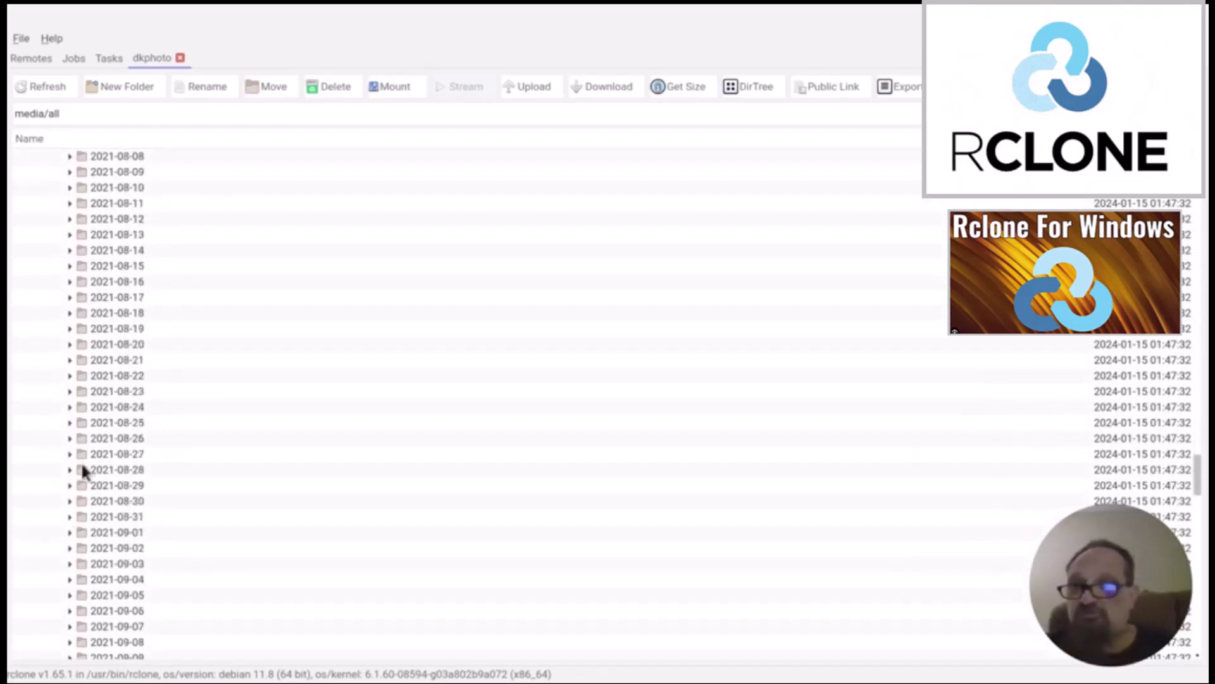
scroll(81, 469, "up", 8)
scroll(82, 470, "up", 20)
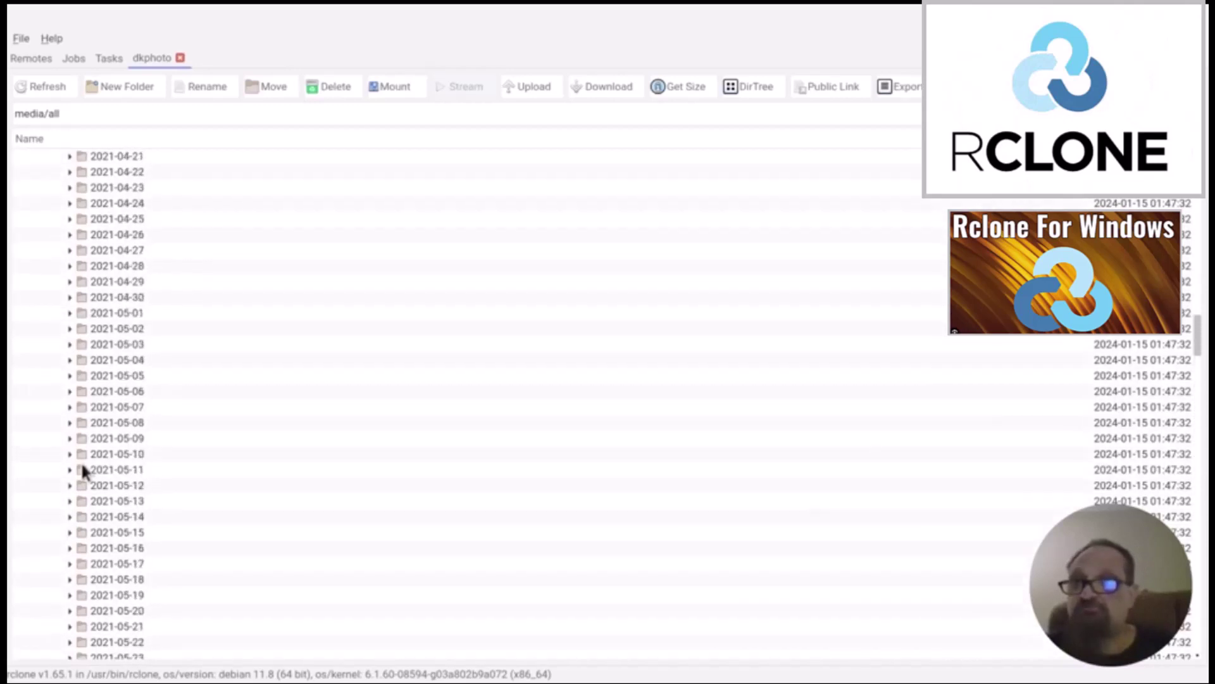
scroll(82, 470, "up", 16)
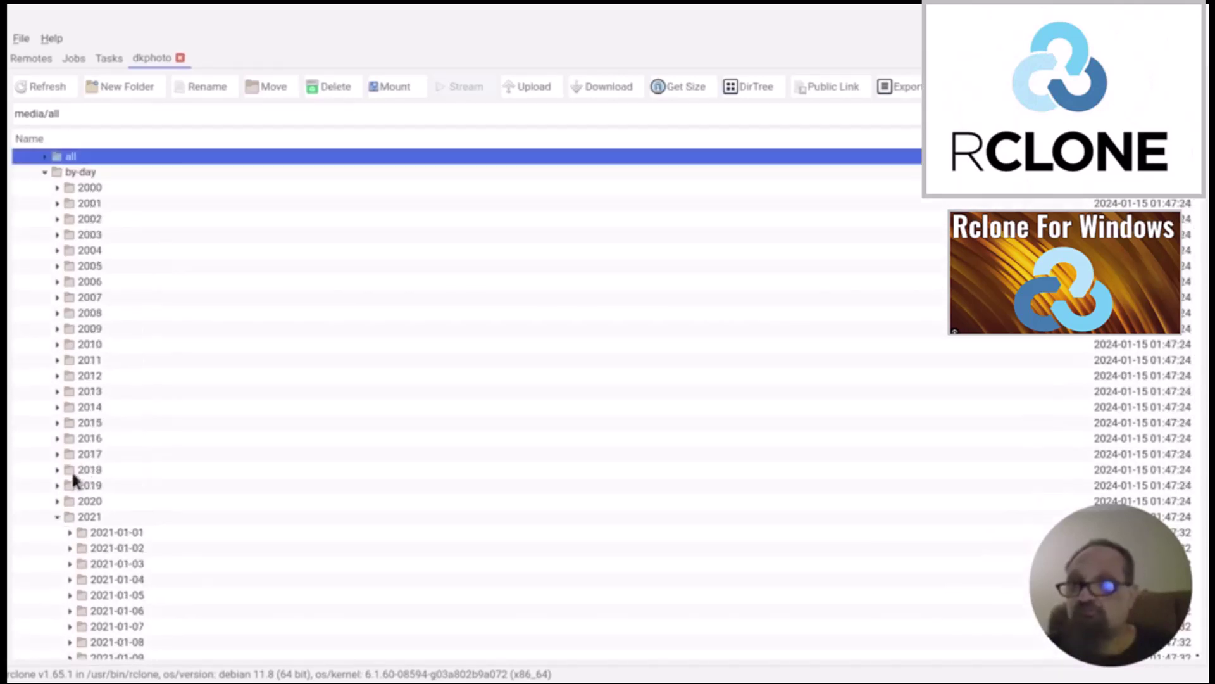
left_click(45, 172)
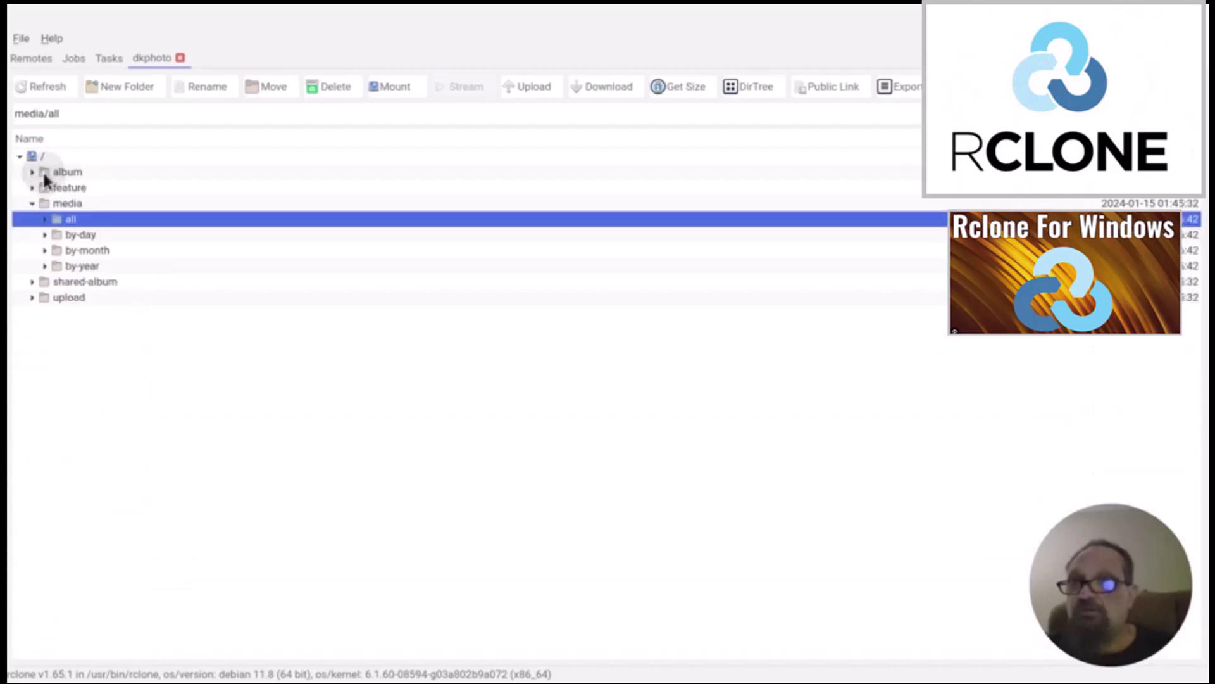
- Expand by-month and its 2017 year, then select the 2017-09 folder
left_click(71, 253)
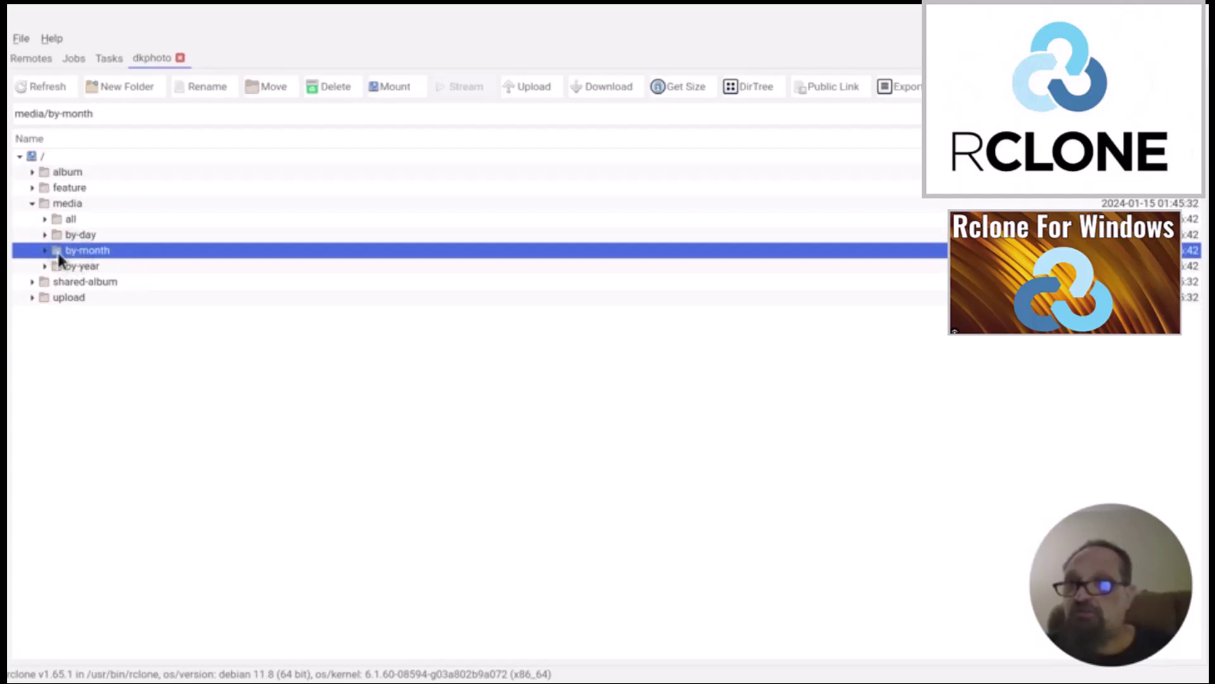
left_click(43, 253)
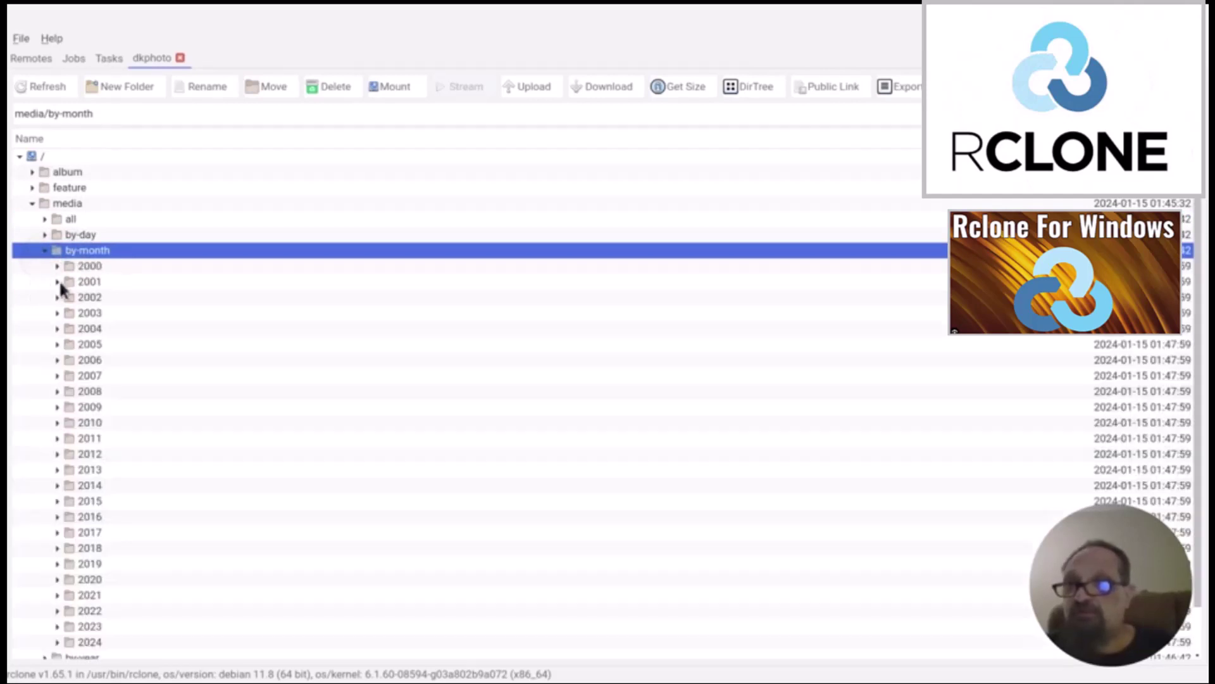
scroll(60, 280, "down", 1)
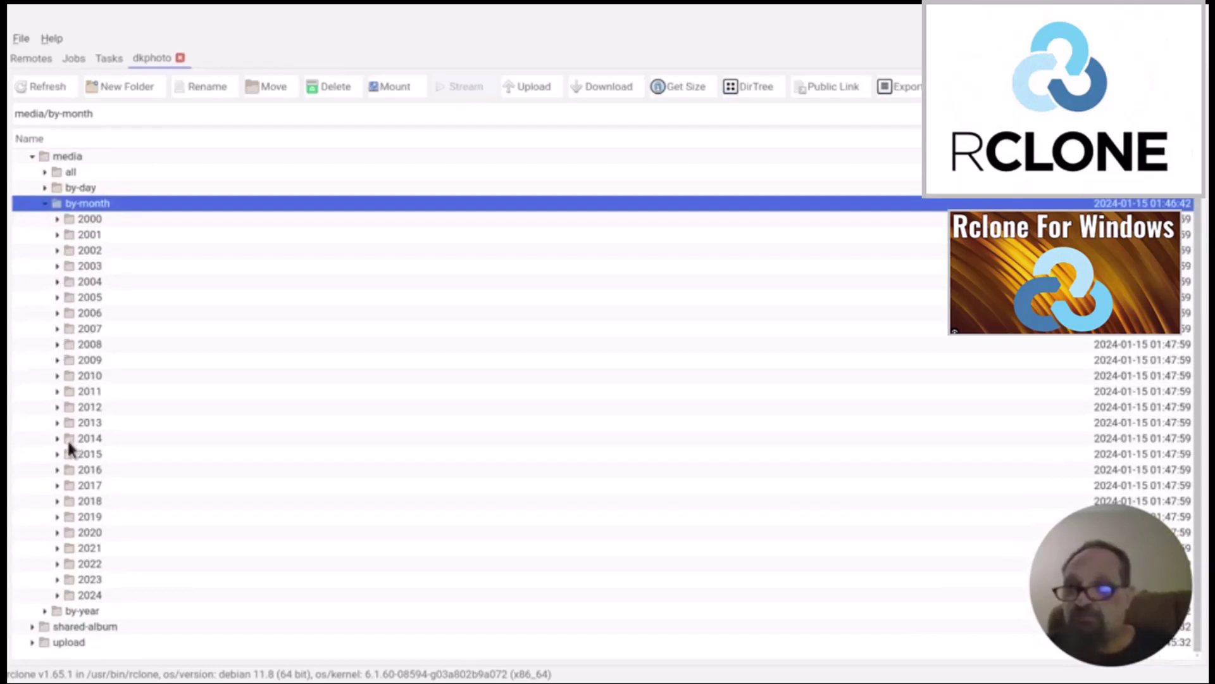
left_click(57, 486)
scroll(56, 494, "down", 4)
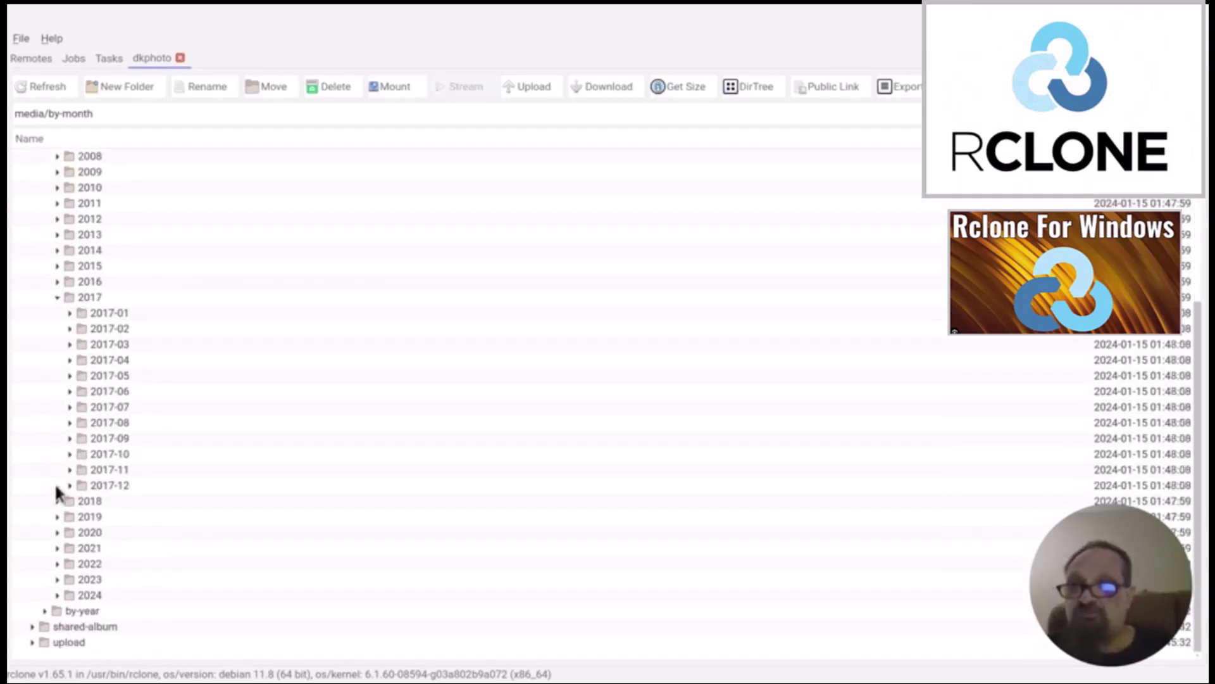
left_click(97, 438)
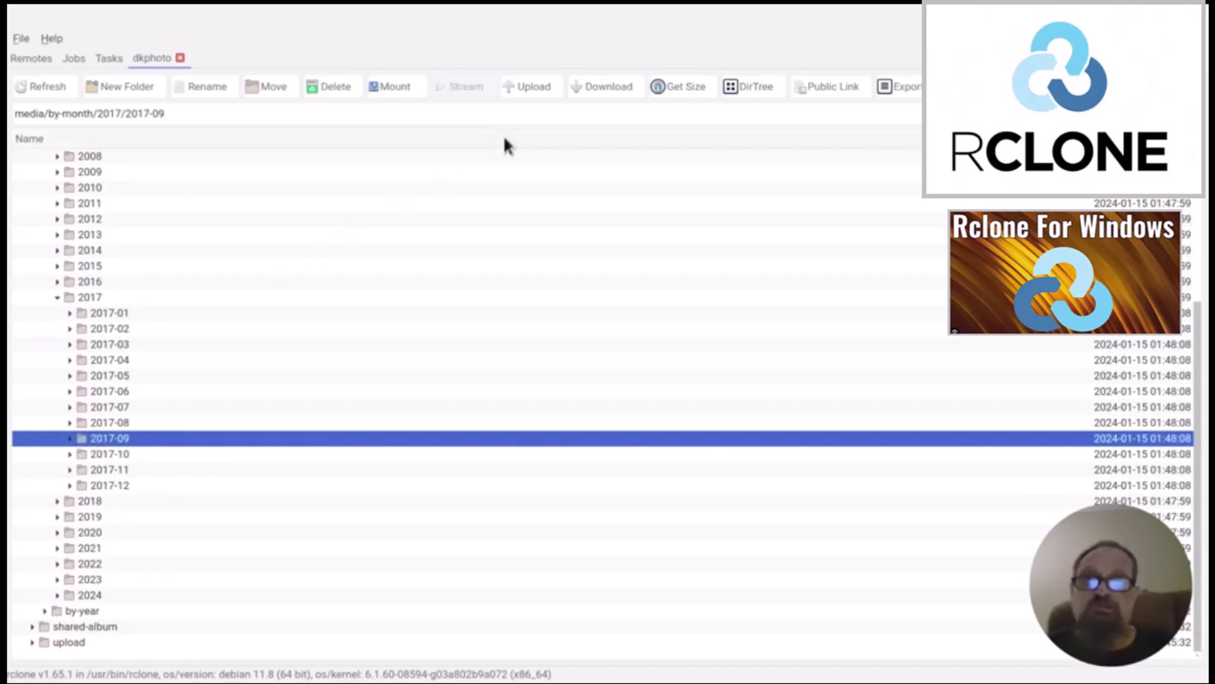
left_click(595, 88)
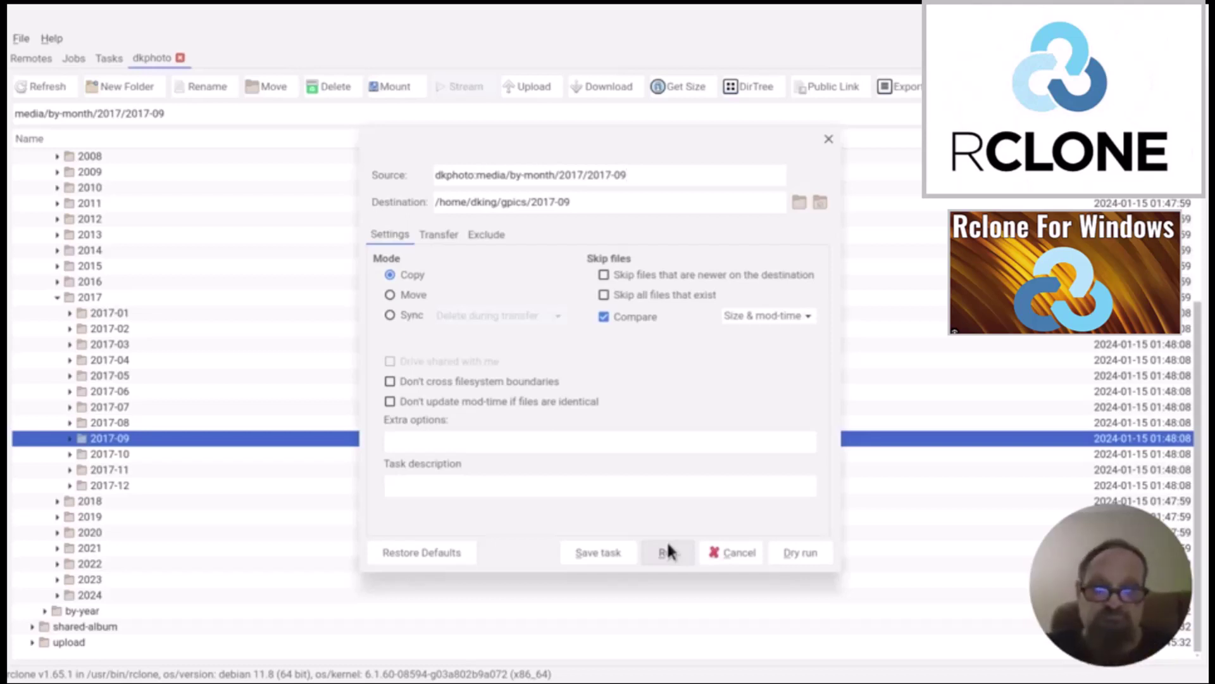
left_click(709, 554)
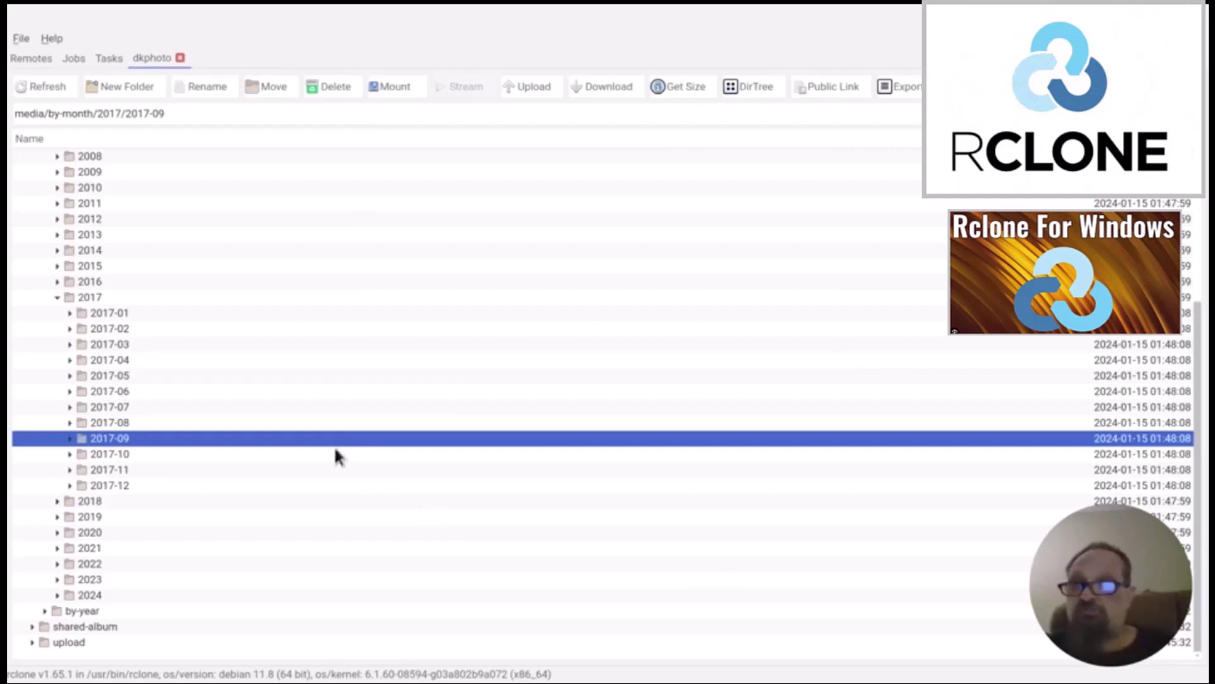
- Collapse 2017 and by-month, then expand by-year to list years 2000–2024
left_click(57, 297)
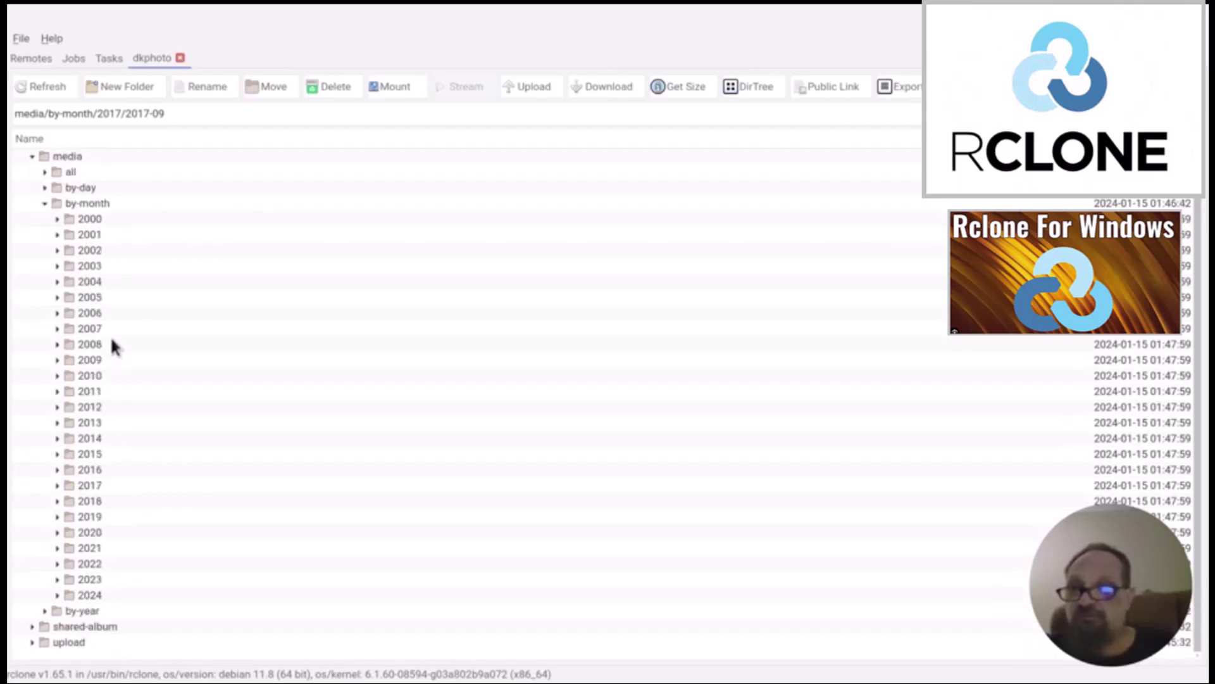
left_click(45, 202)
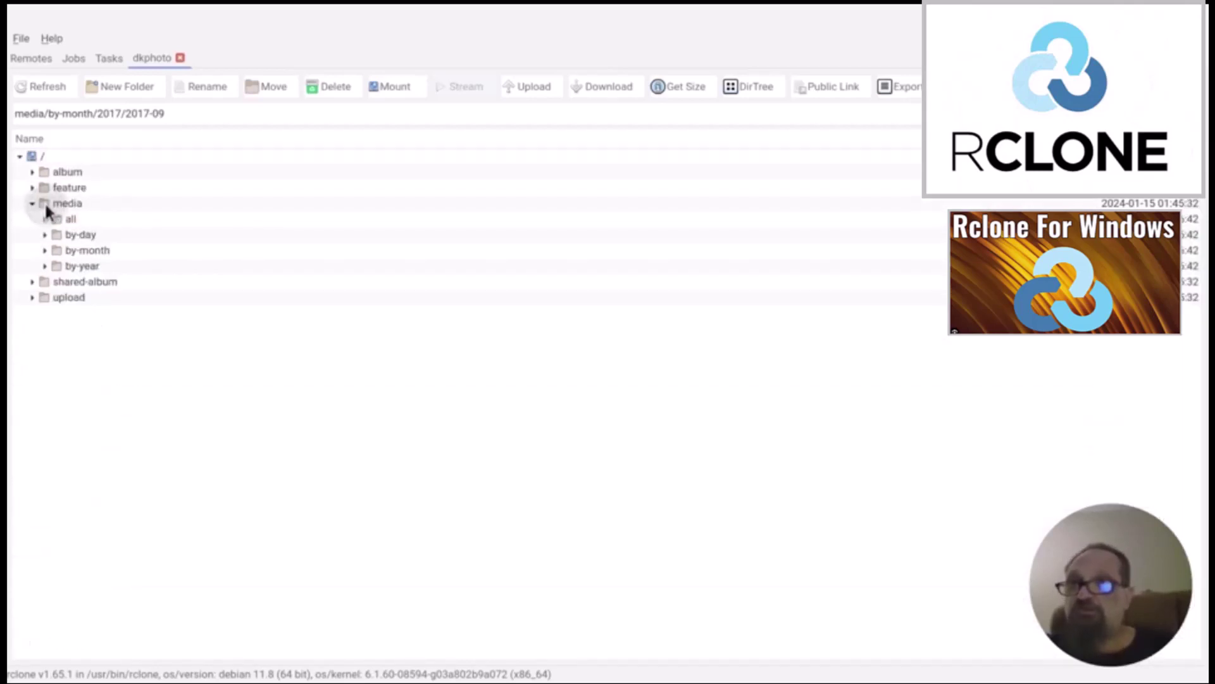
left_click(45, 267)
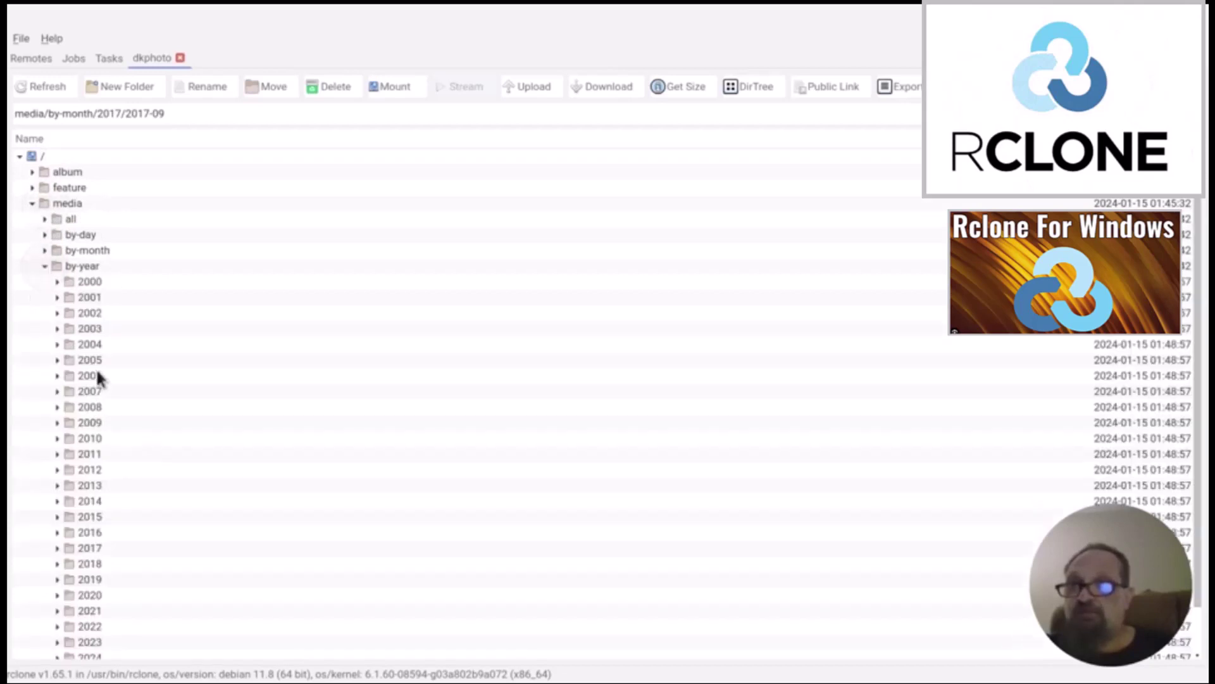
scroll(100, 378, "down", 1)
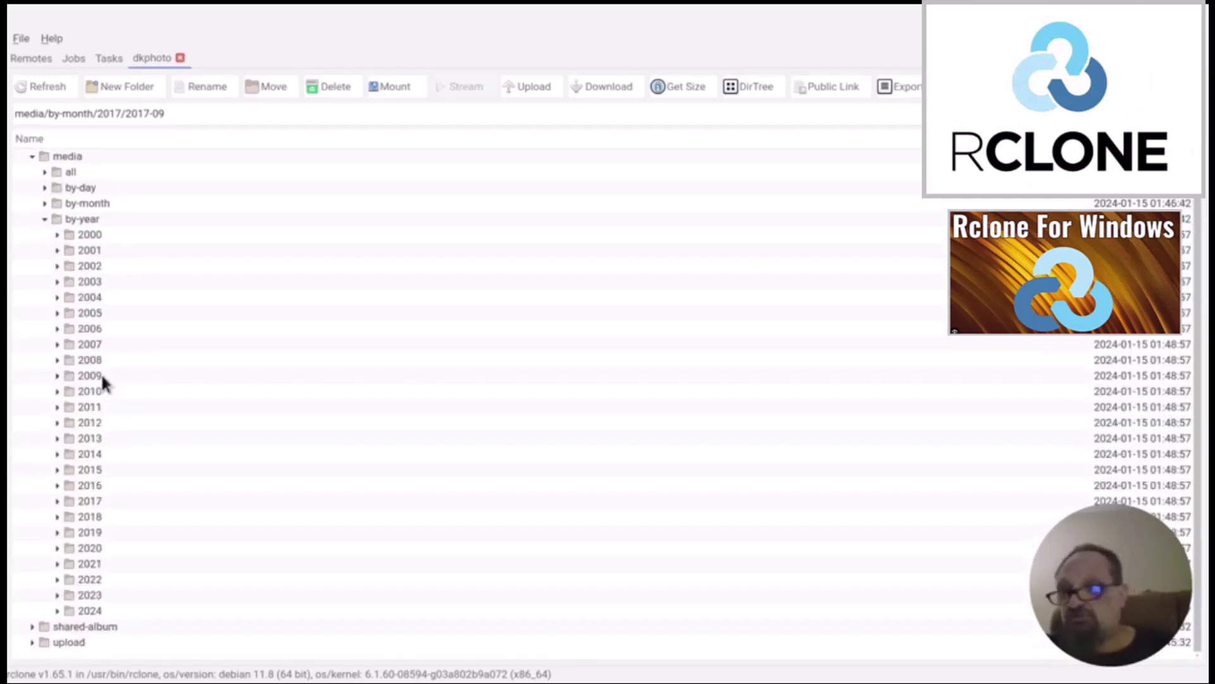
- Expand the 2013 folder and scroll through its .tif, .jpeg and .png files
left_click(57, 438)
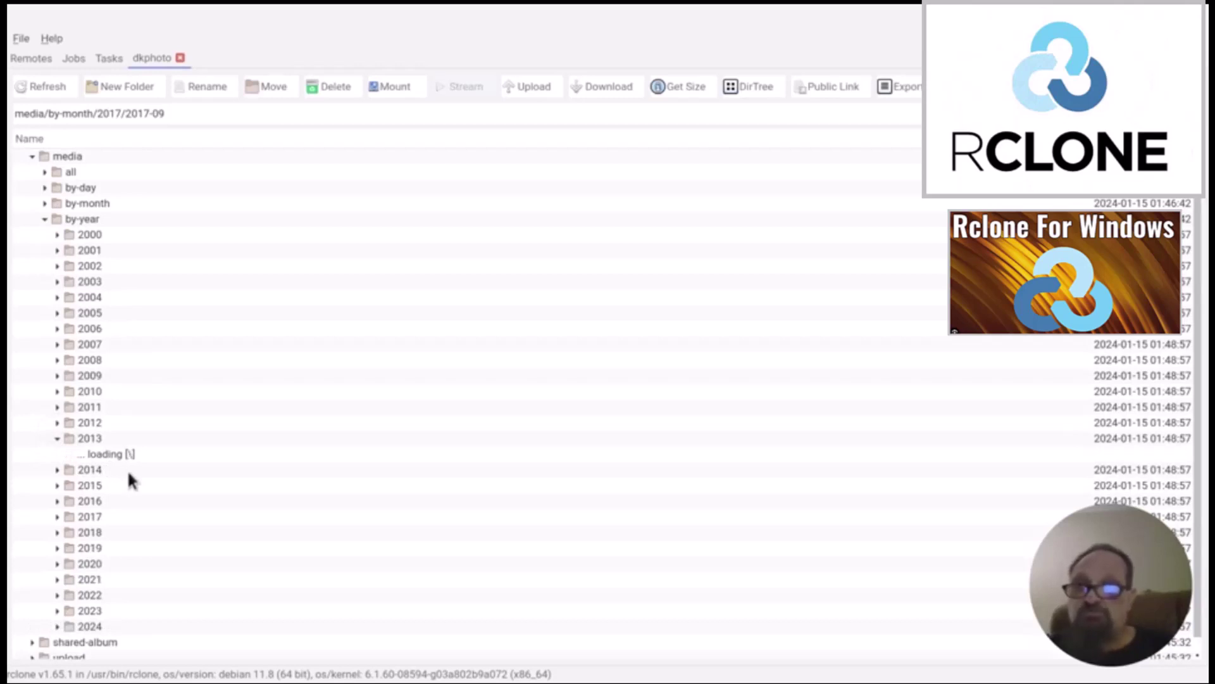
scroll(128, 469, "down", 4)
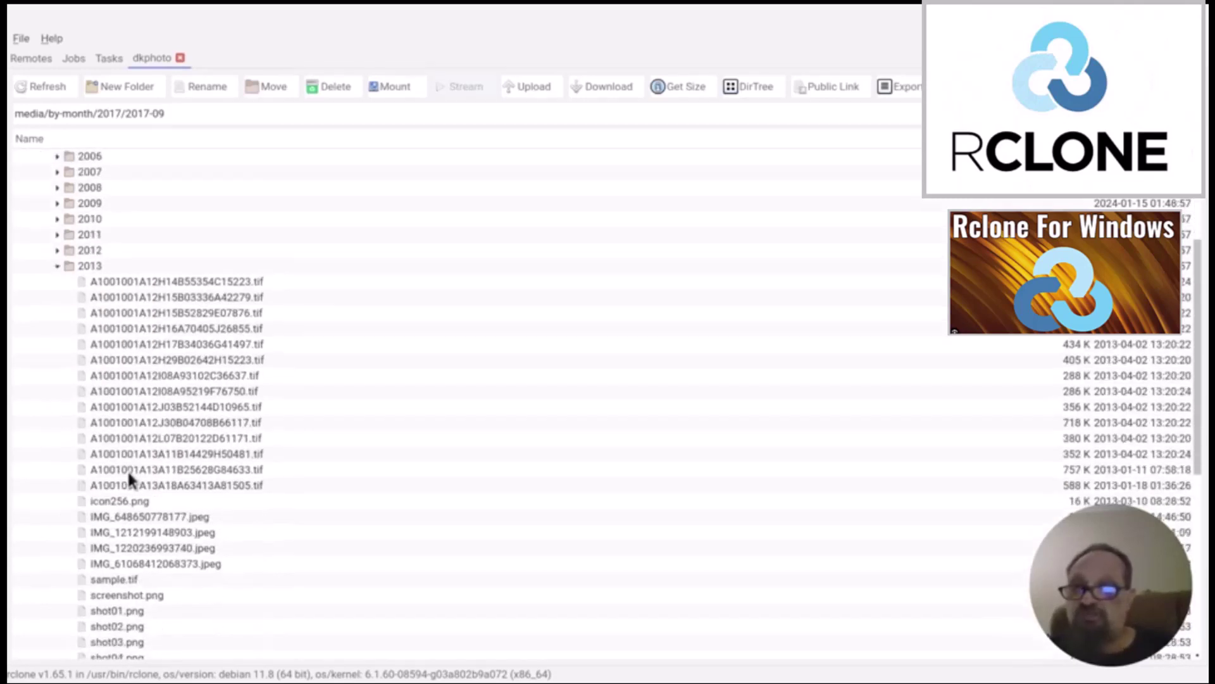
scroll(128, 469, "down", 6)
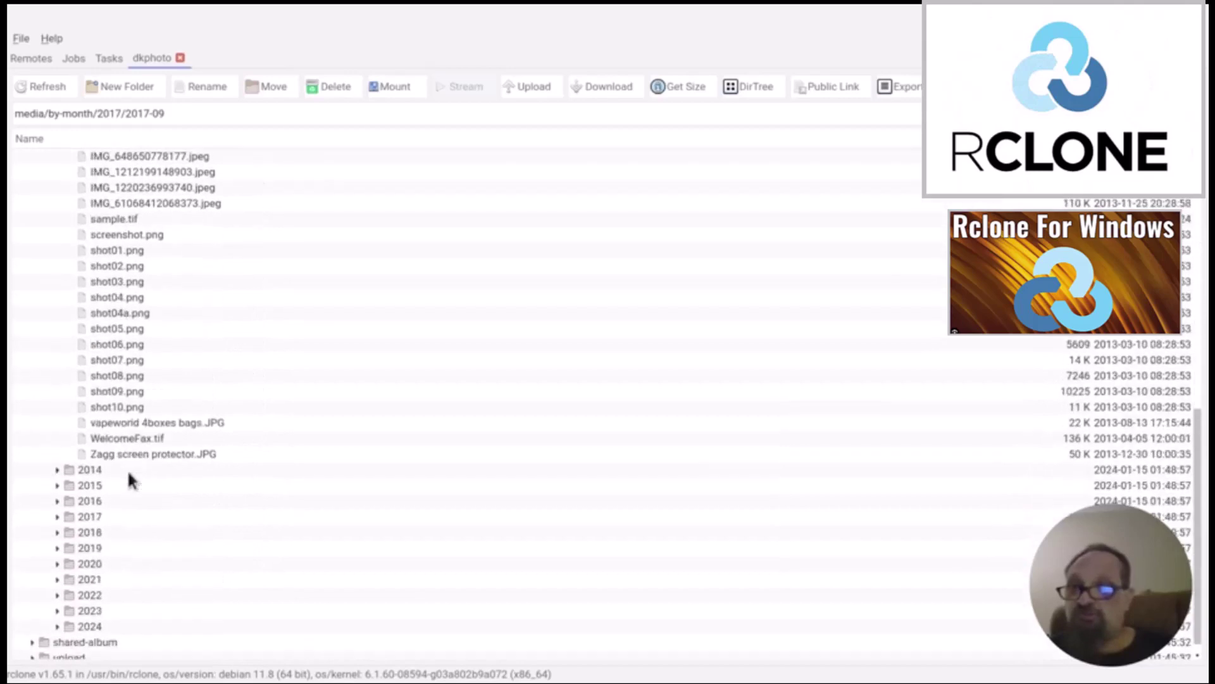
scroll(127, 469, "up", 5)
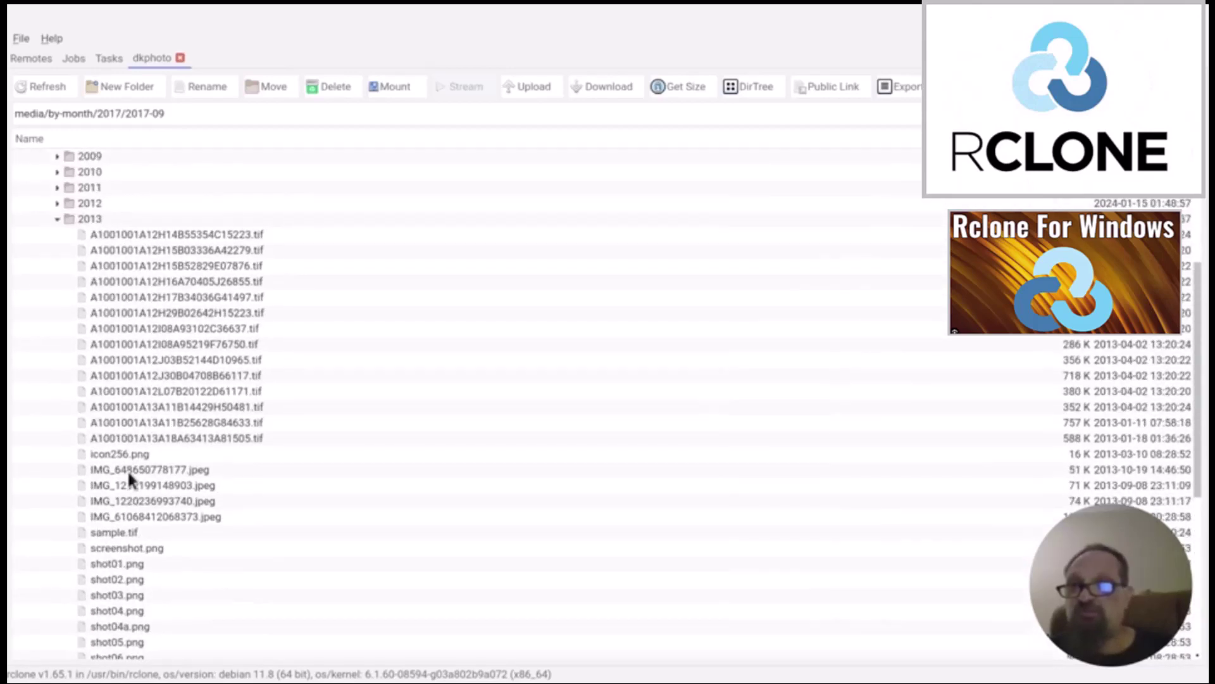
scroll(127, 469, "down", 4)
scroll(127, 469, "up", 6)
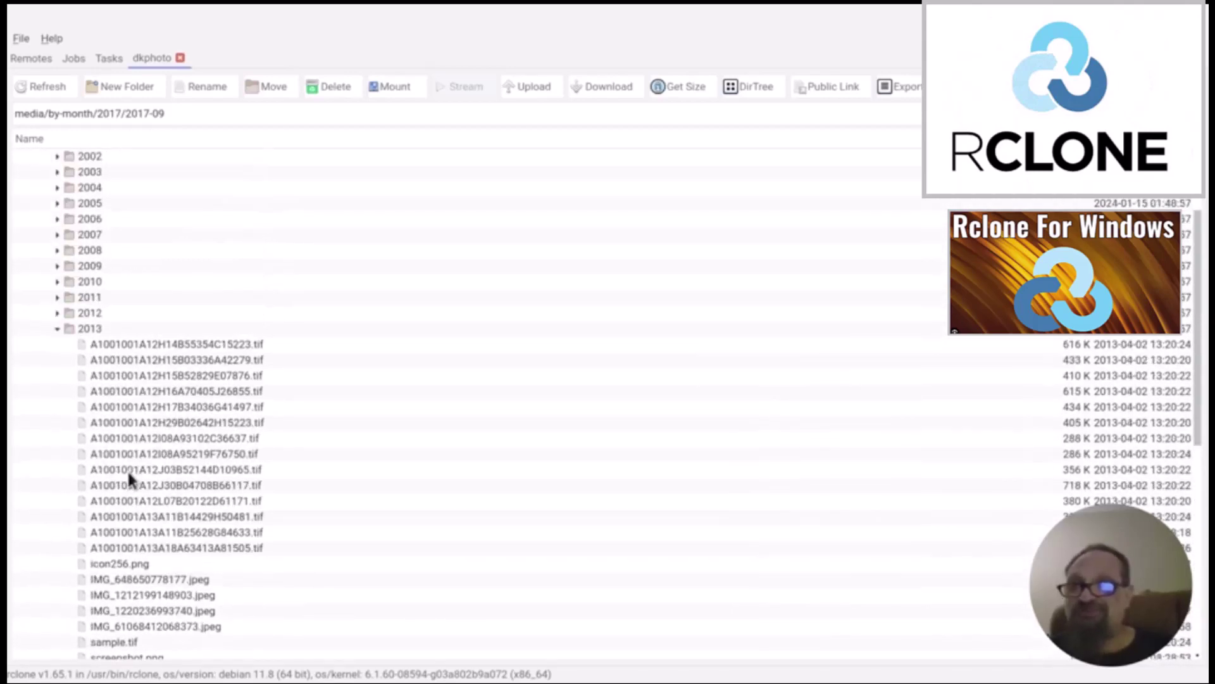
- Fold away the 2013 folder and return to the Remotes list
left_click(57, 331)
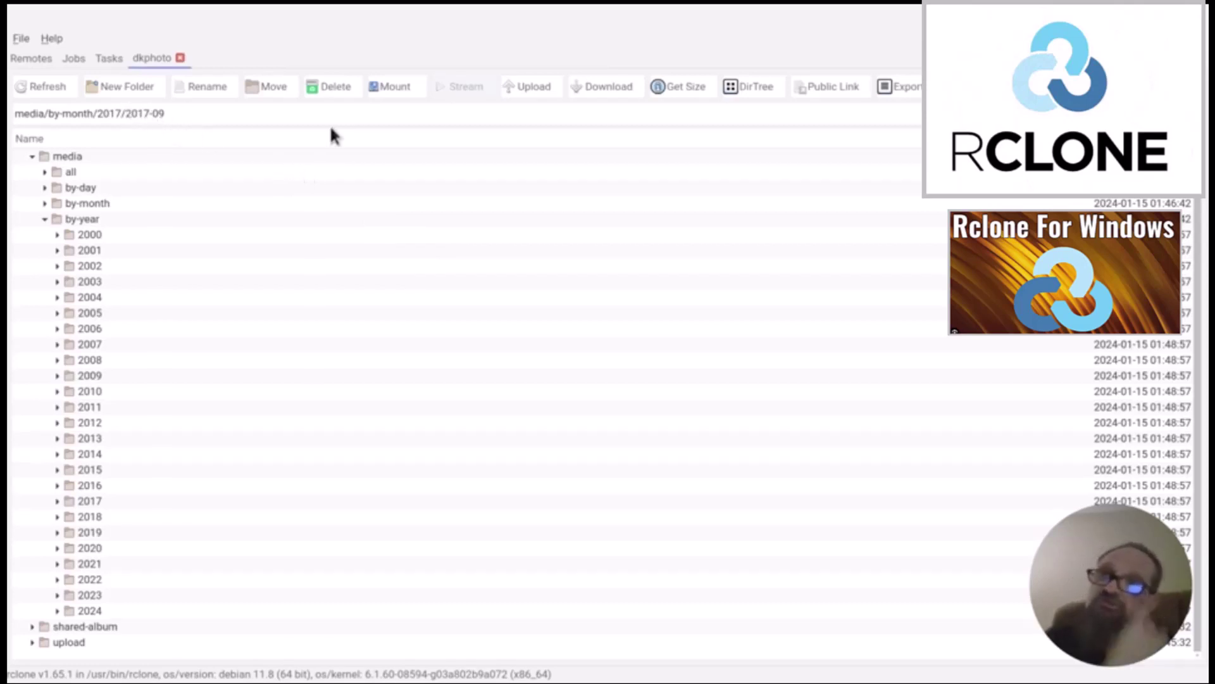
left_click(23, 58)
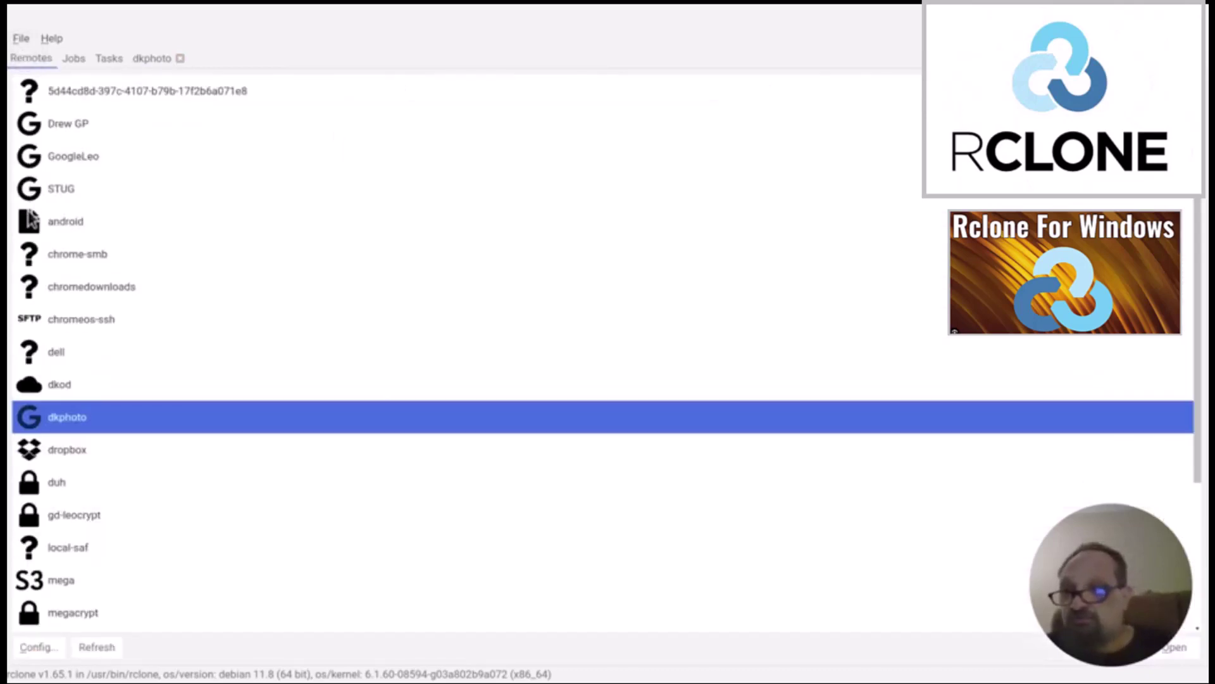
left_click(34, 648)
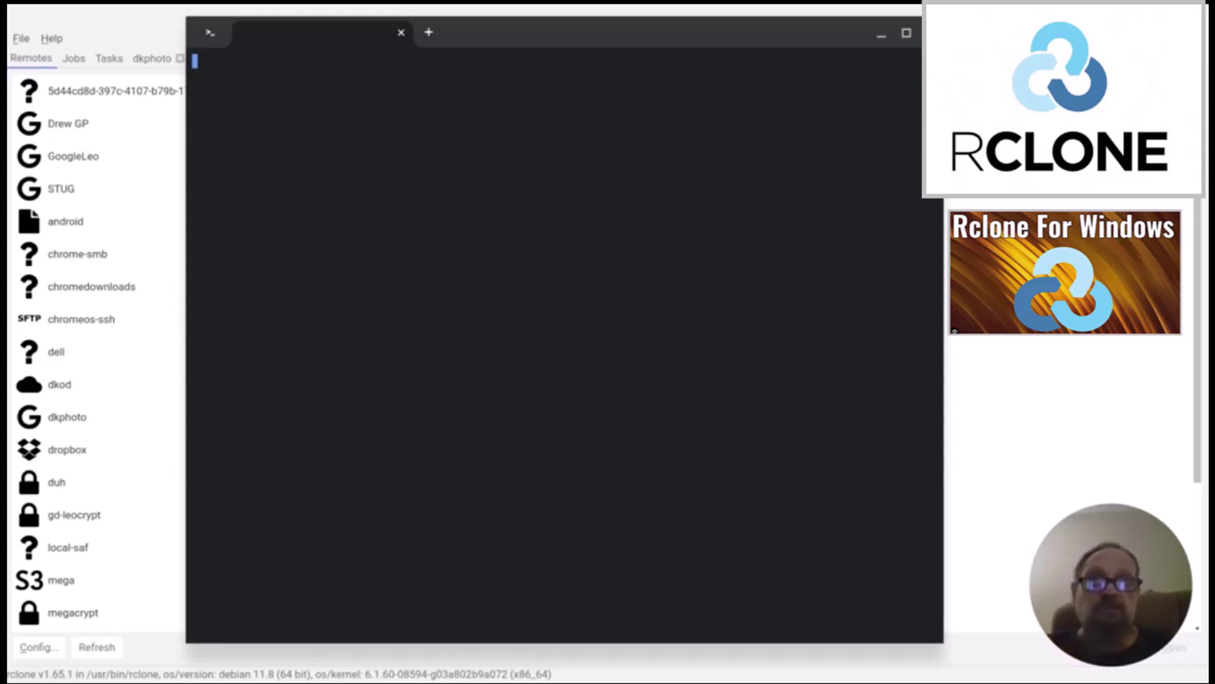
left_click(931, 33)
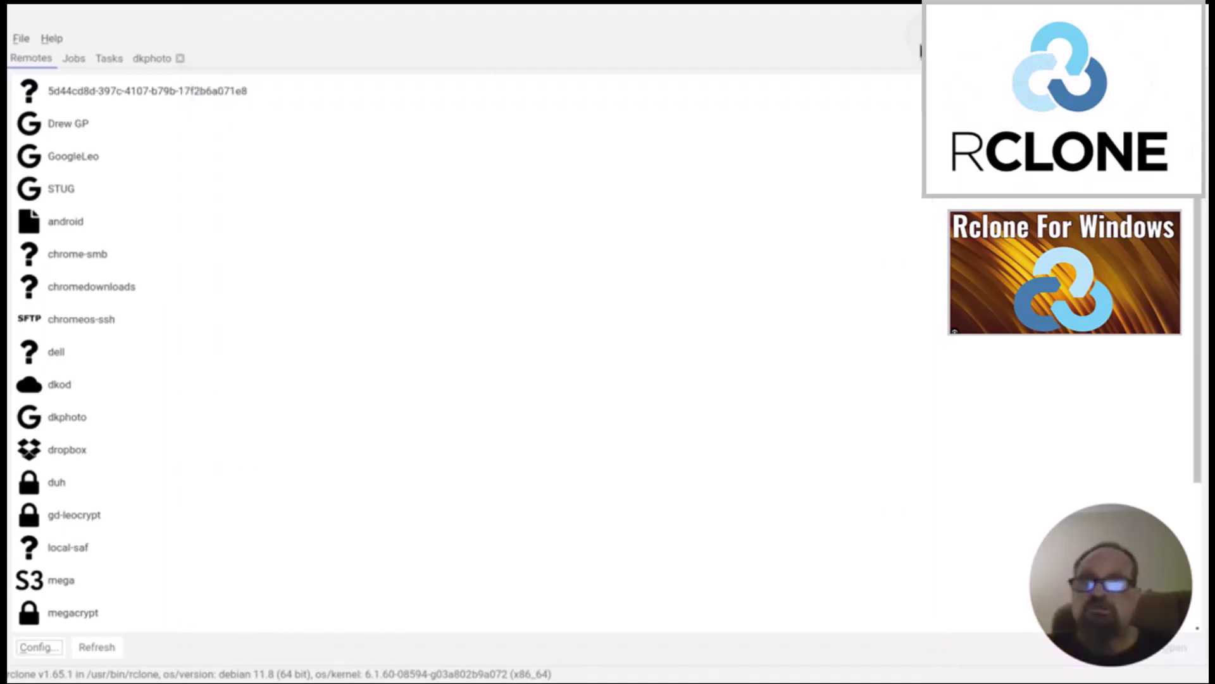
scroll(605, 375, "down", 3)
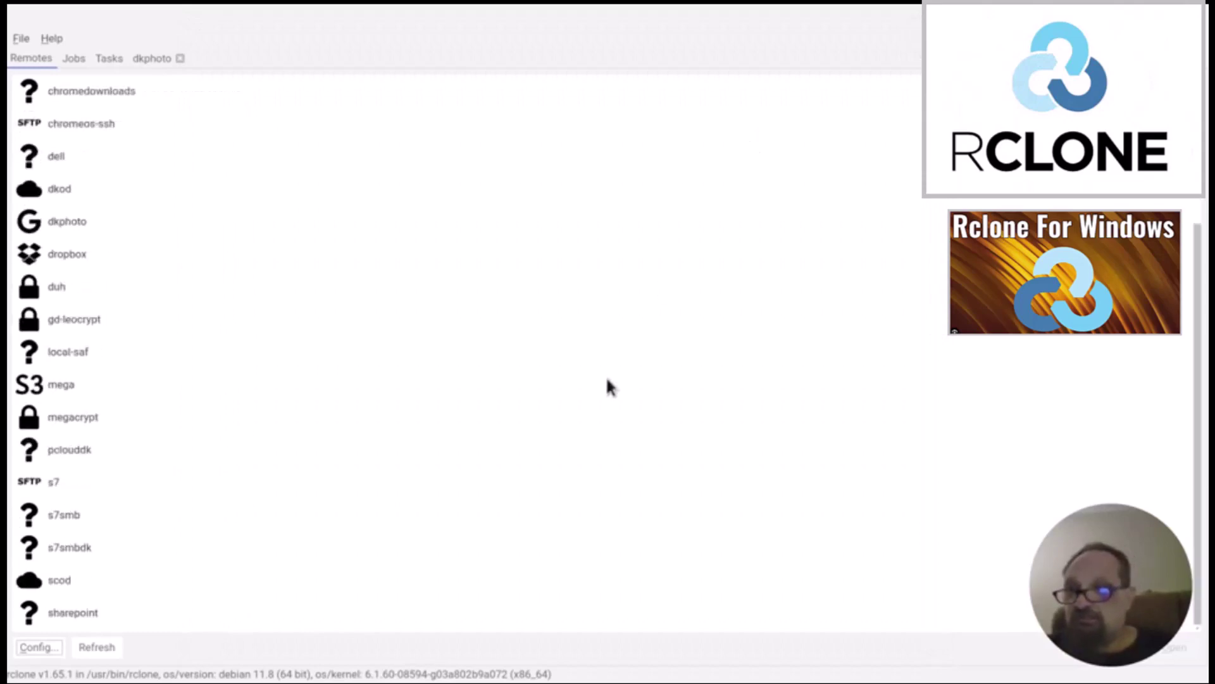